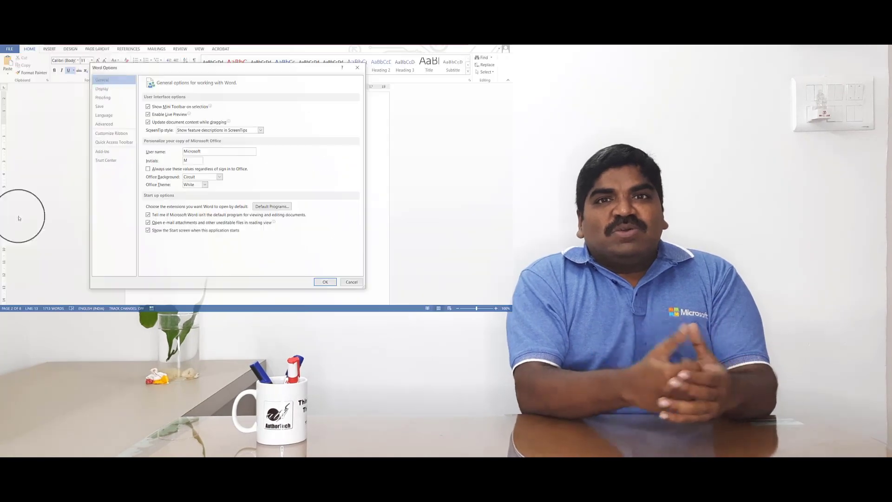
left_click(111, 133)
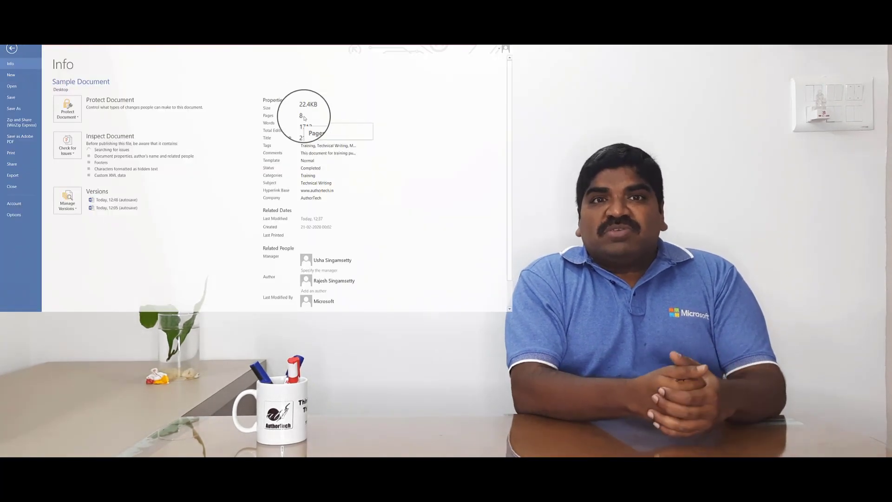
Step: Set the document's status property to Under Review
left_click(331, 145)
left_click(331, 154)
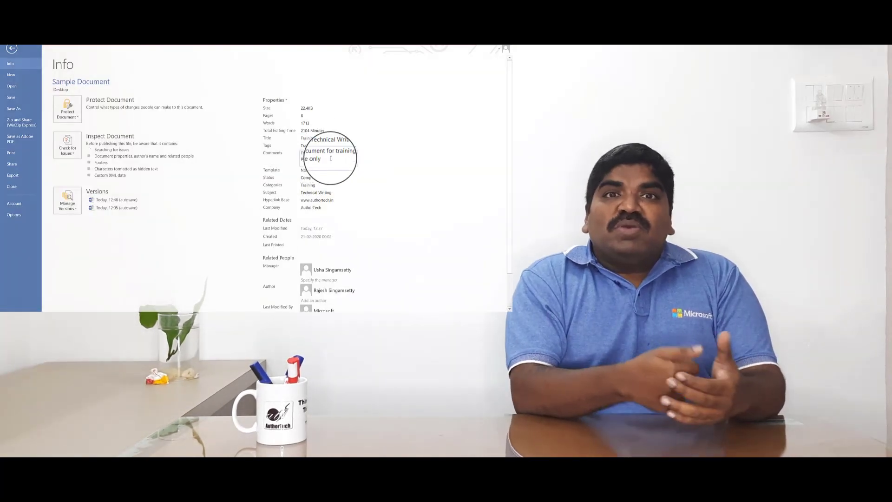
left_click(329, 168)
type("Under Review")
left_click(341, 198)
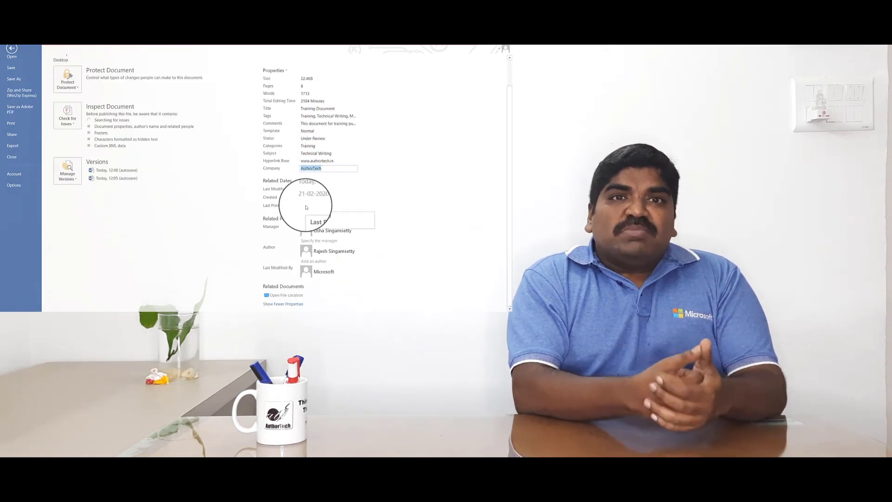
left_click(319, 269)
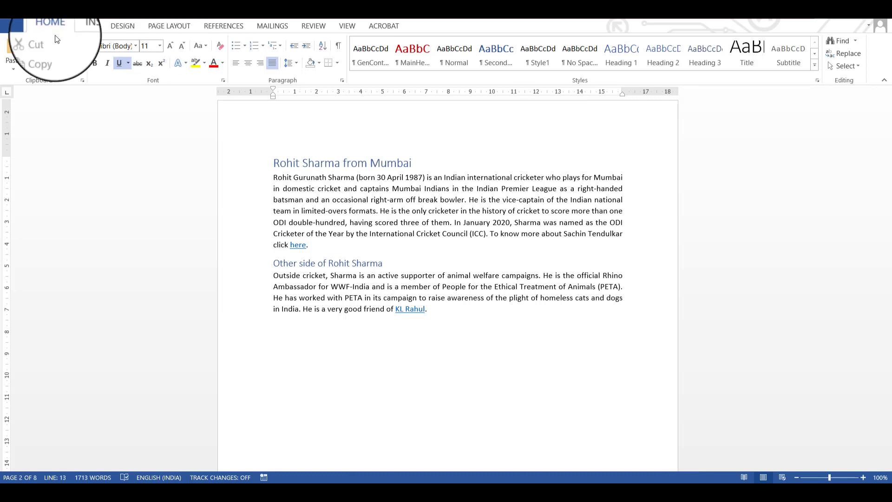
left_click(85, 24)
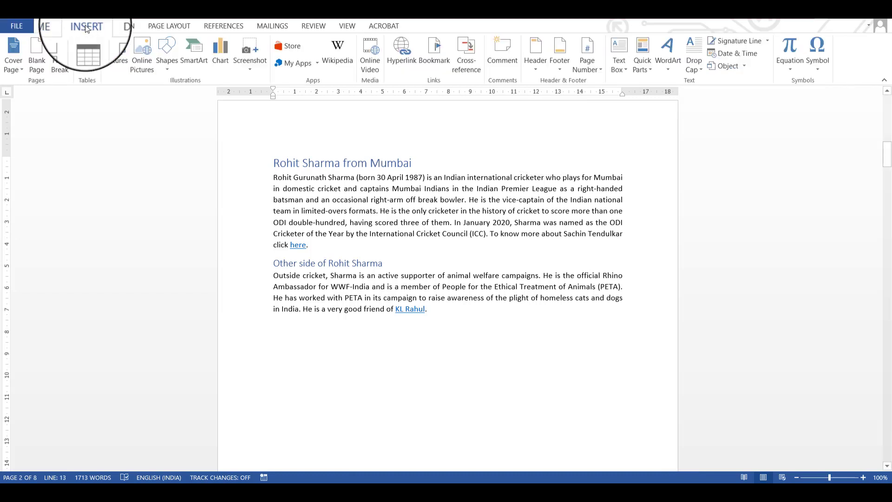
left_click(118, 27)
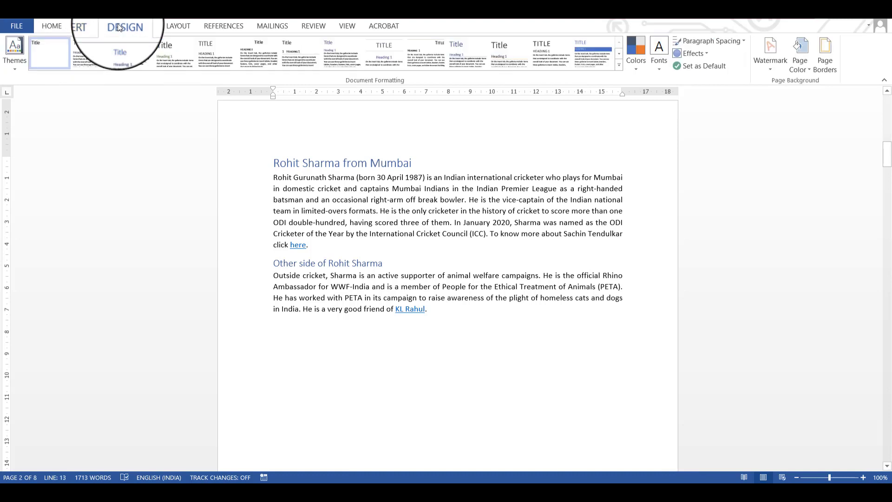
left_click(179, 28)
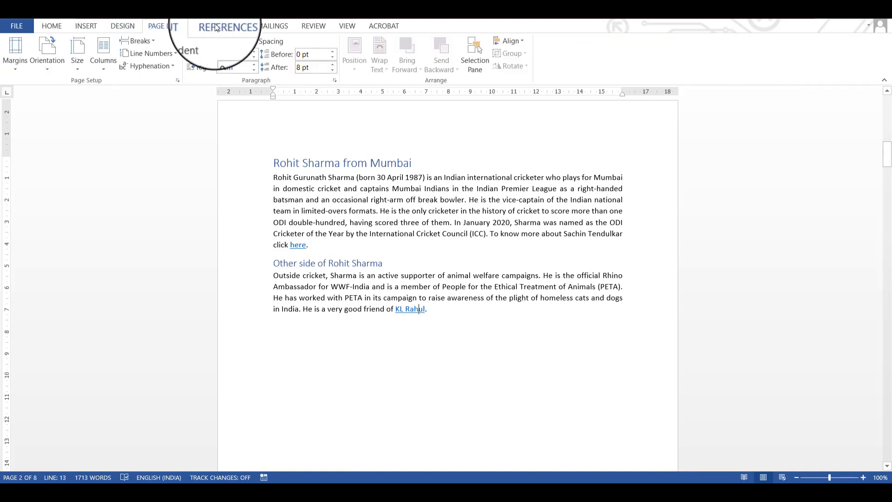
left_click(230, 27)
left_click(51, 25)
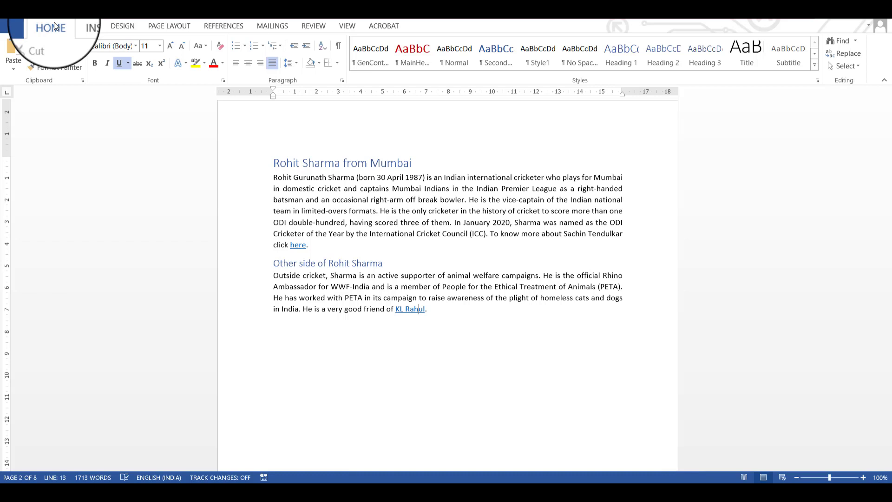
Step: Hide the Insert and Design tabs from the ribbon in the ribbon customization options and apply the change
left_click(13, 26)
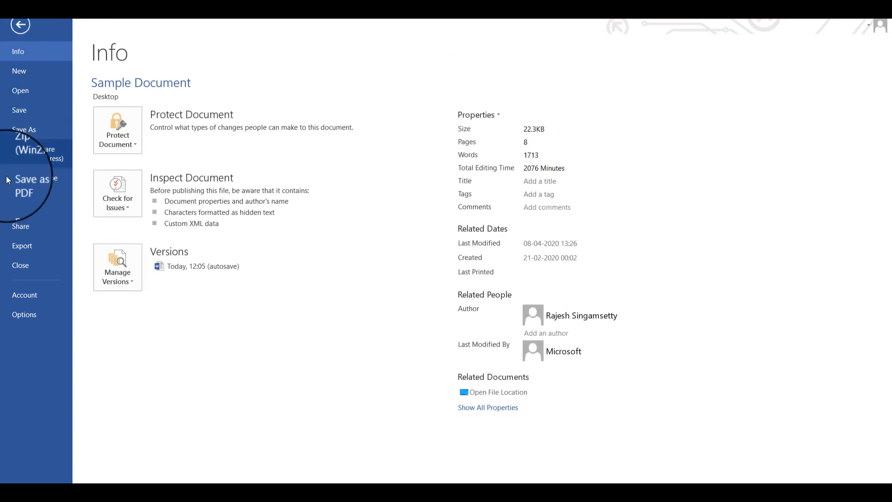
left_click(31, 316)
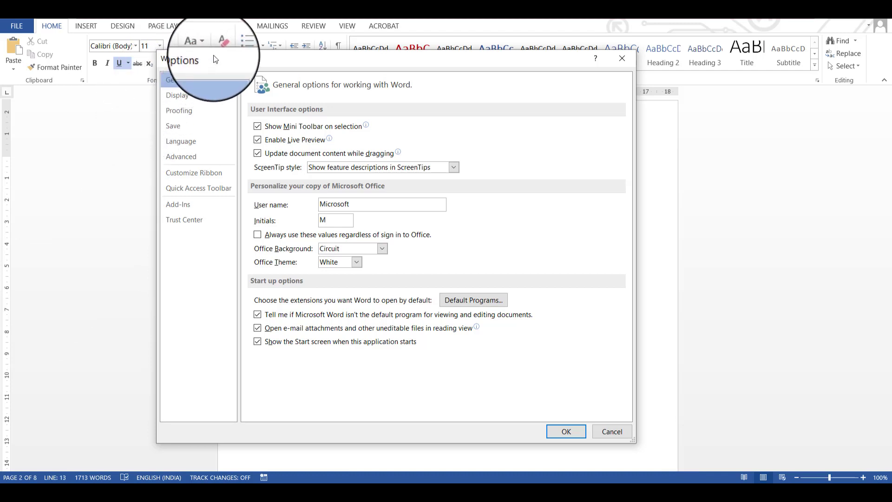
left_click(218, 177)
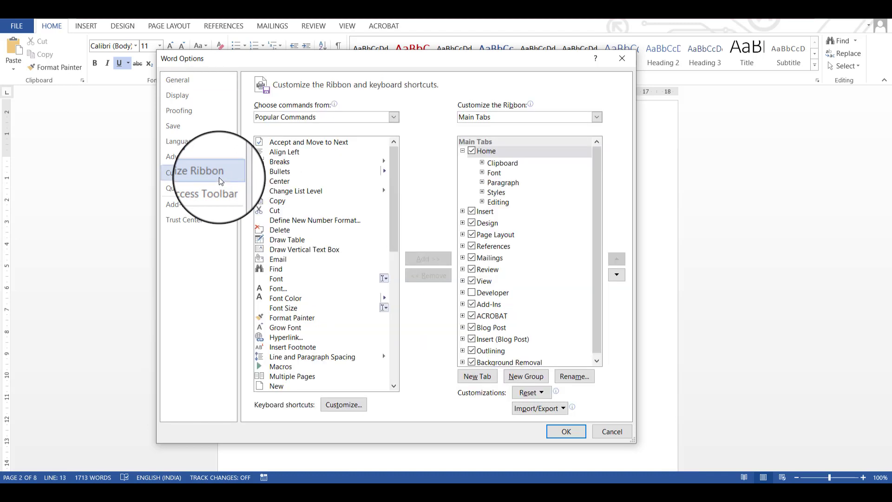
left_click(462, 151)
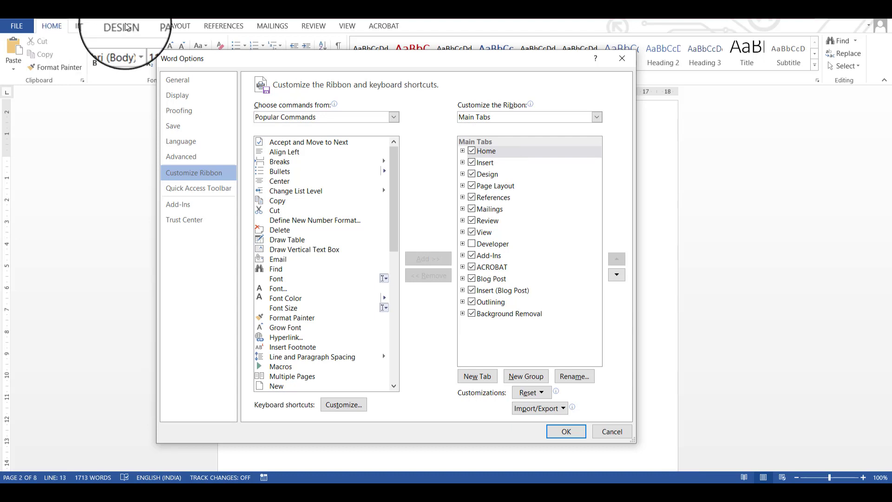
left_click(471, 162)
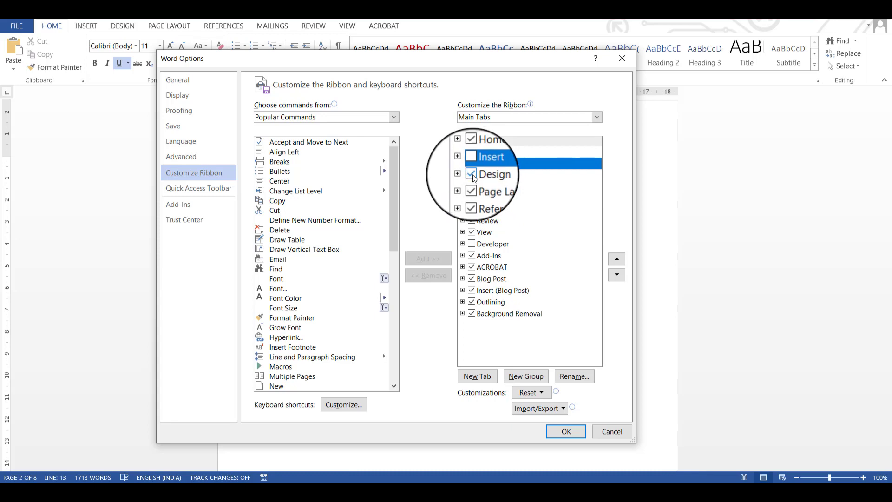
left_click(471, 174)
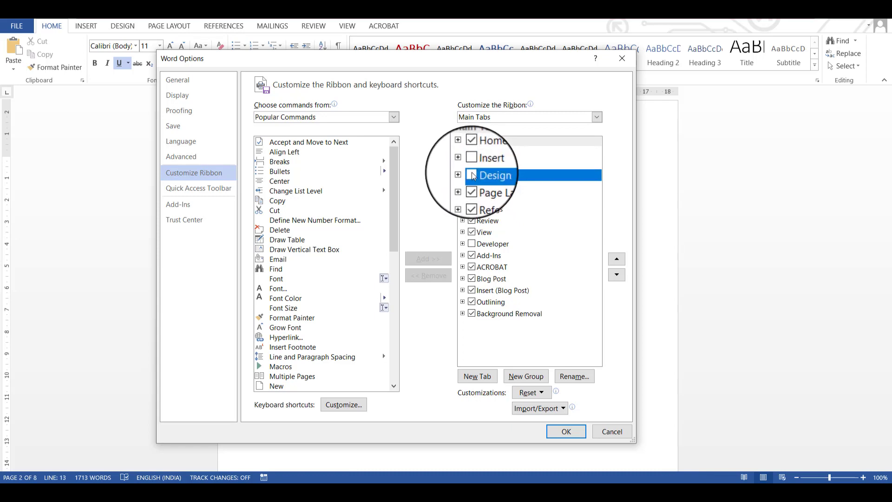
left_click(566, 431)
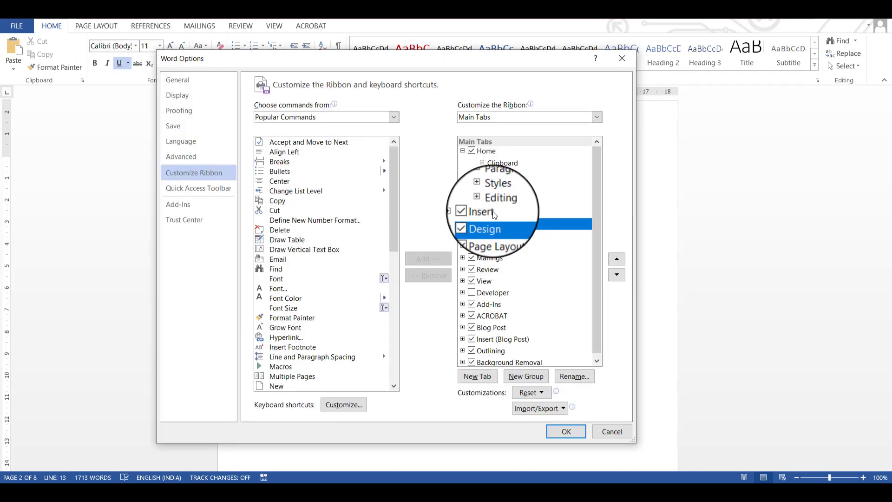
Step: Add a new custom tab directly after Home in the list of main ribbon tabs
left_click(463, 151)
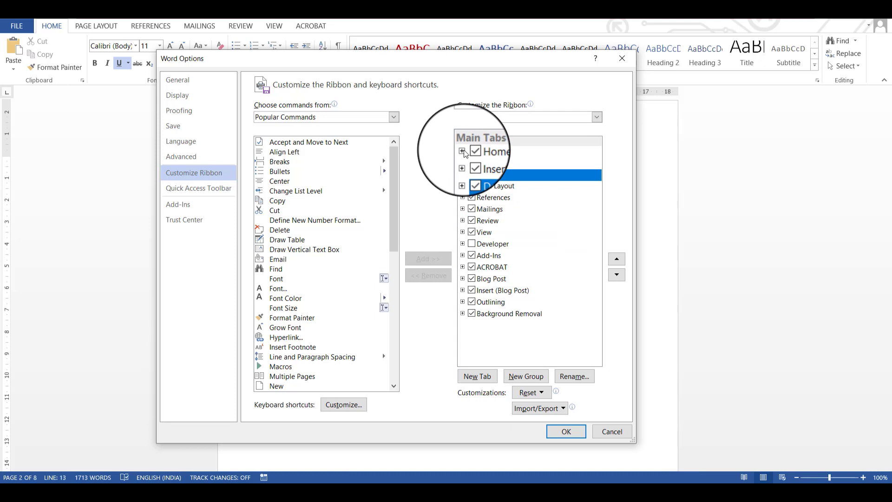
left_click(478, 151)
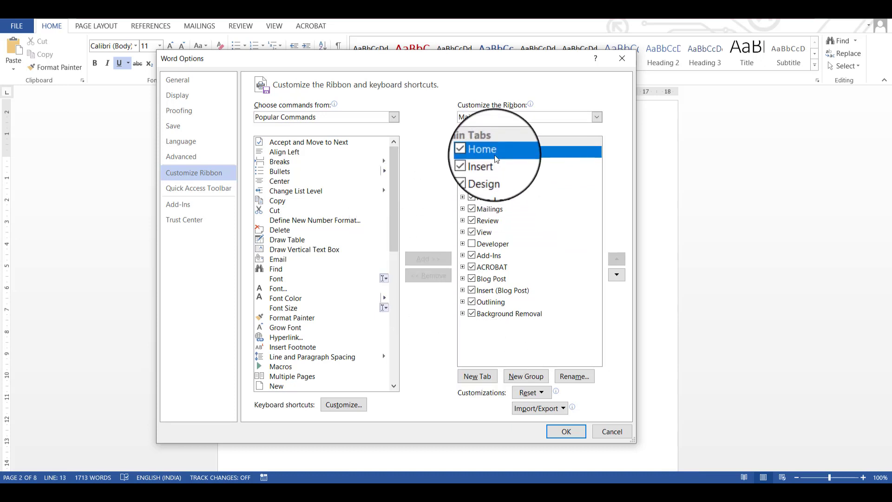
left_click(477, 377)
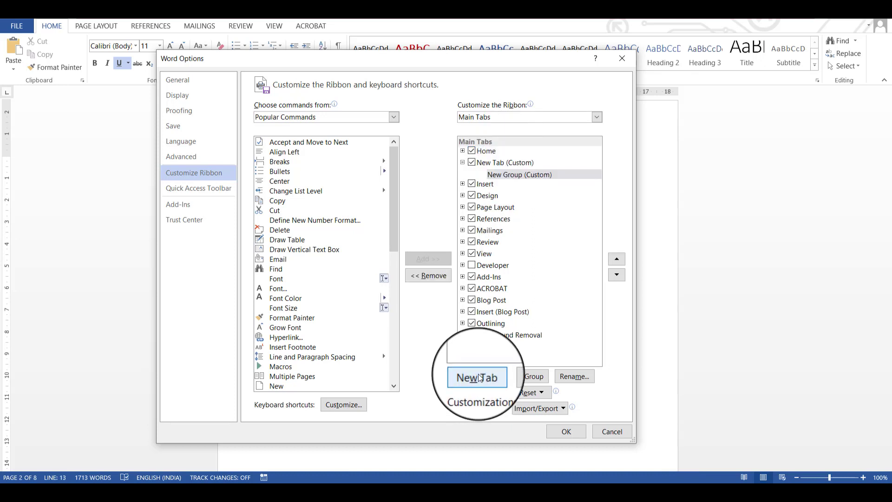
Step: Rename the new custom ribbon tab as My Fav Tab
left_click(502, 164)
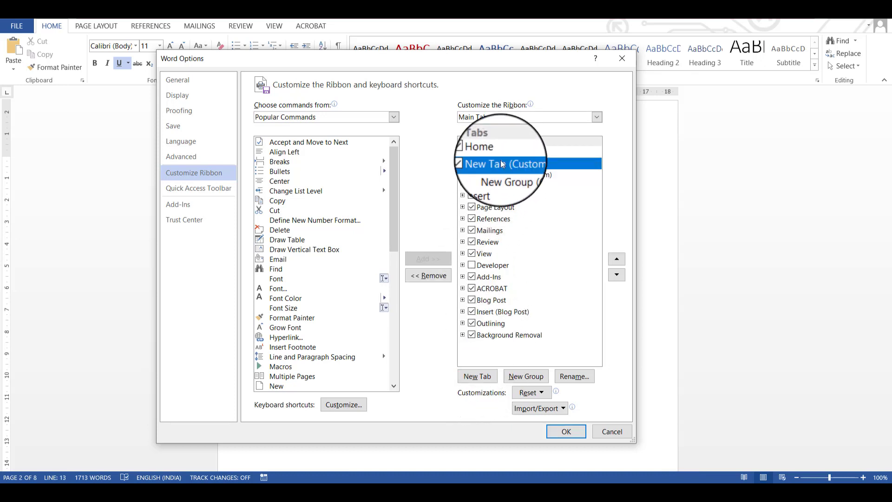
right_click(501, 162)
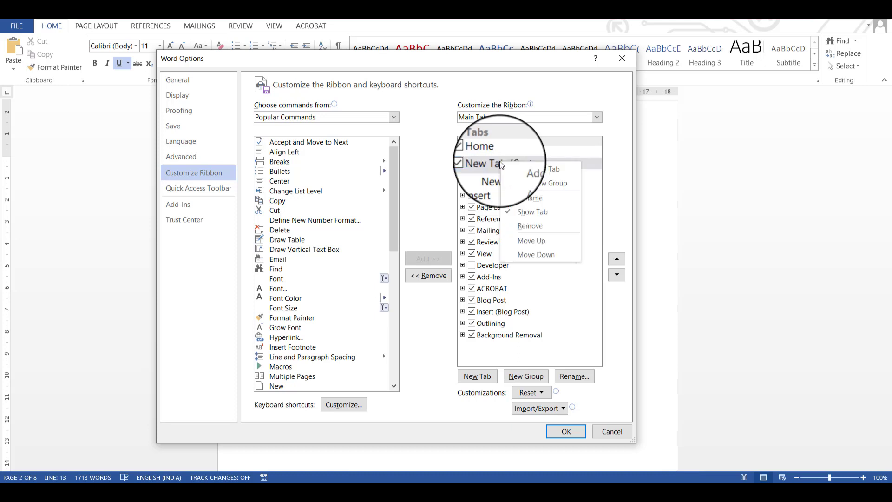
left_click(520, 198)
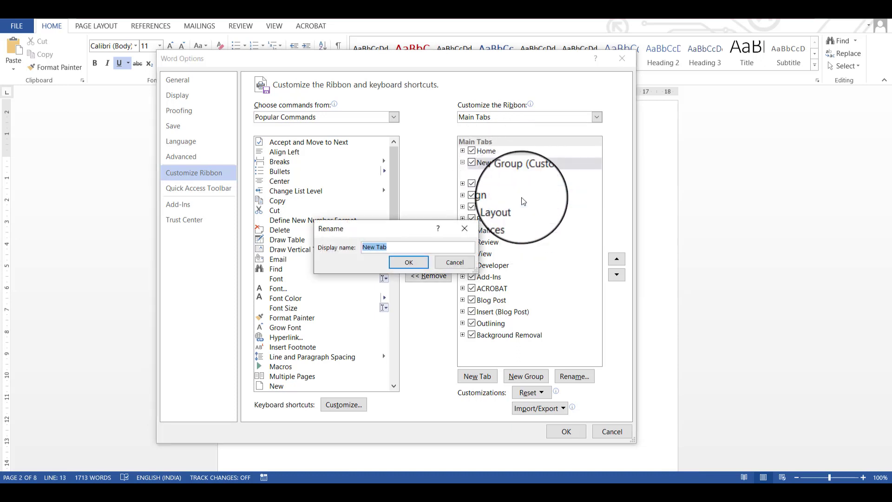
type("My Fav Tab")
left_click(408, 262)
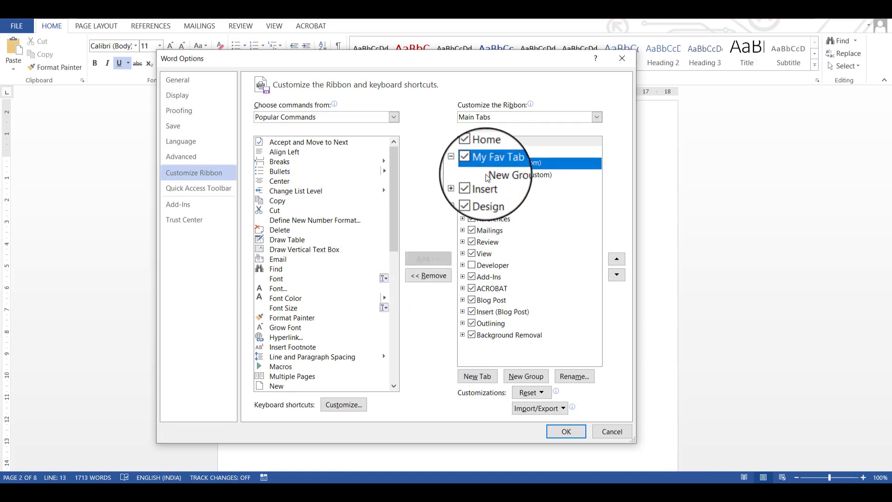
Step: Rename the new group under My Fav Tab as Frequent Options
left_click(499, 175)
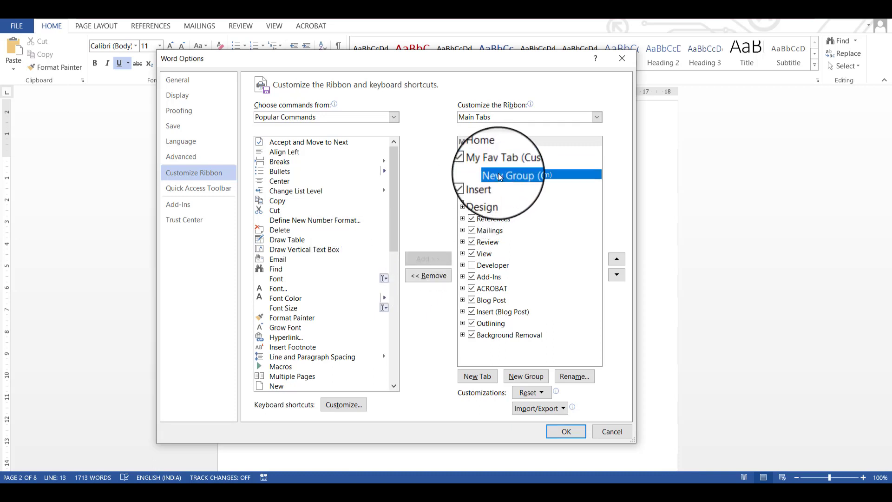
left_click_drag(404, 58, 440, 101)
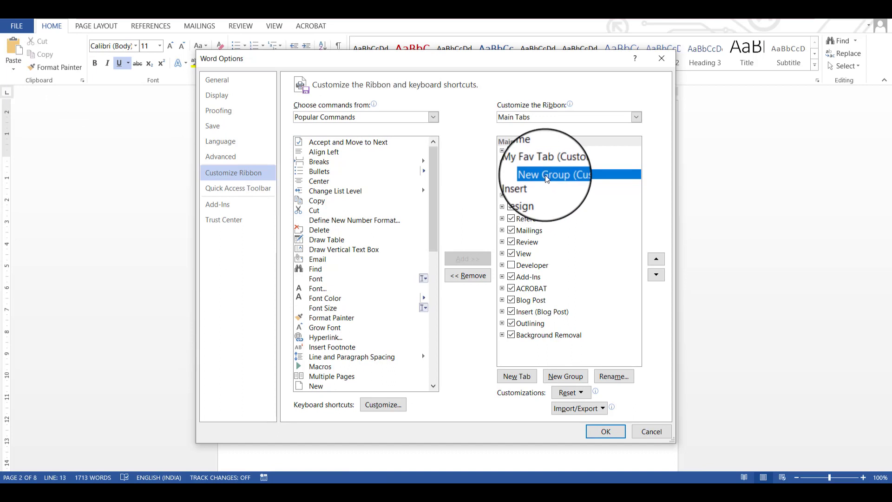
right_click(546, 176)
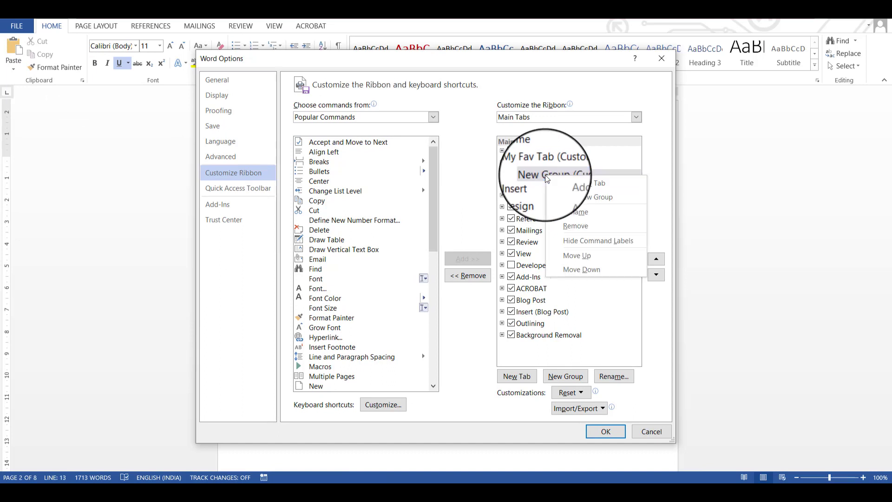
left_click(597, 214)
type("Frequent")
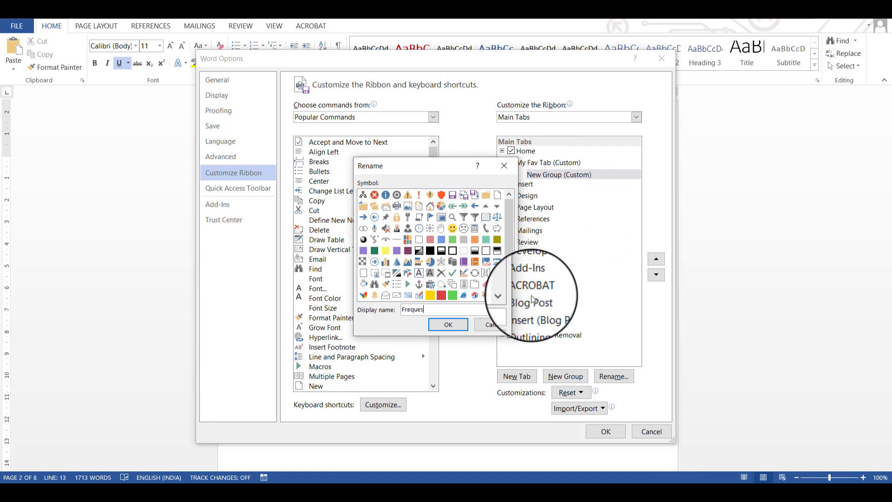
left_click(456, 325)
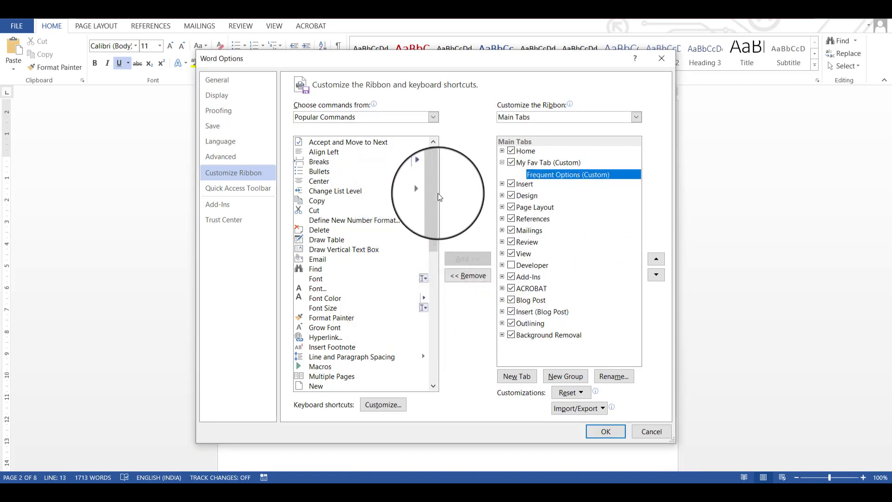
Step: Add the Bullets, Draw Table and Email commands to the Frequent Options group
left_click_drag(433, 193, 461, 175)
left_click(330, 172)
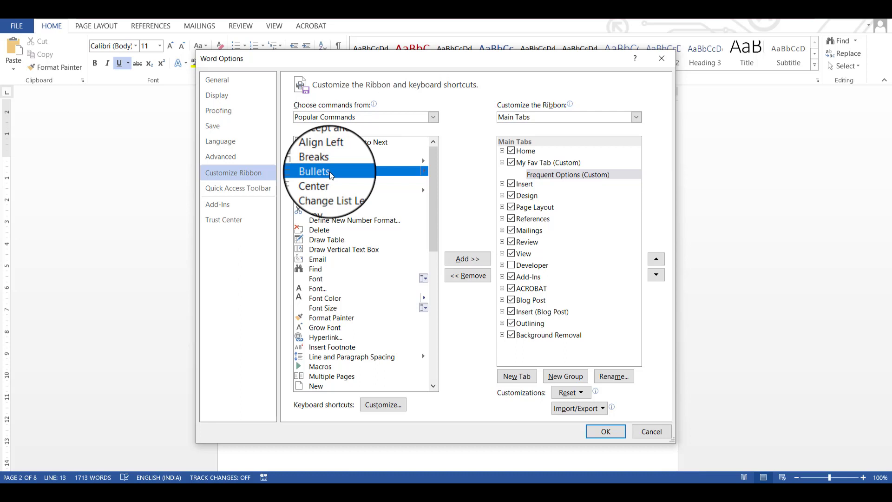
left_click(468, 258)
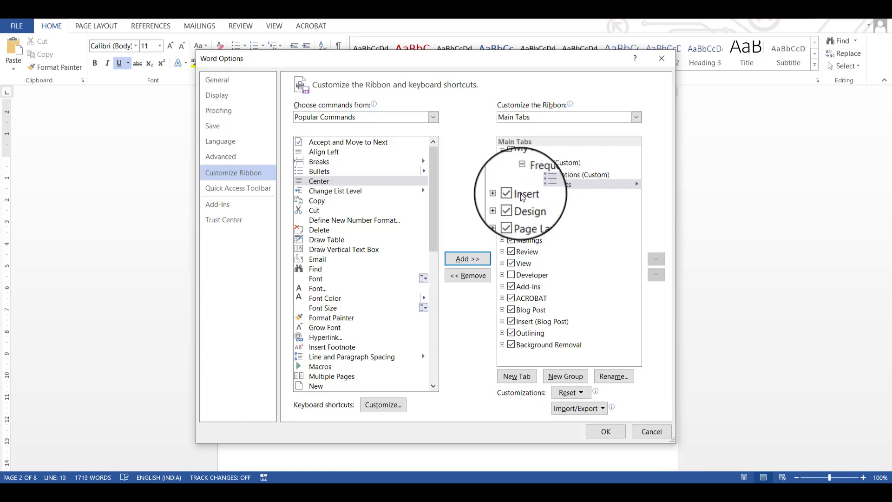
left_click(334, 239)
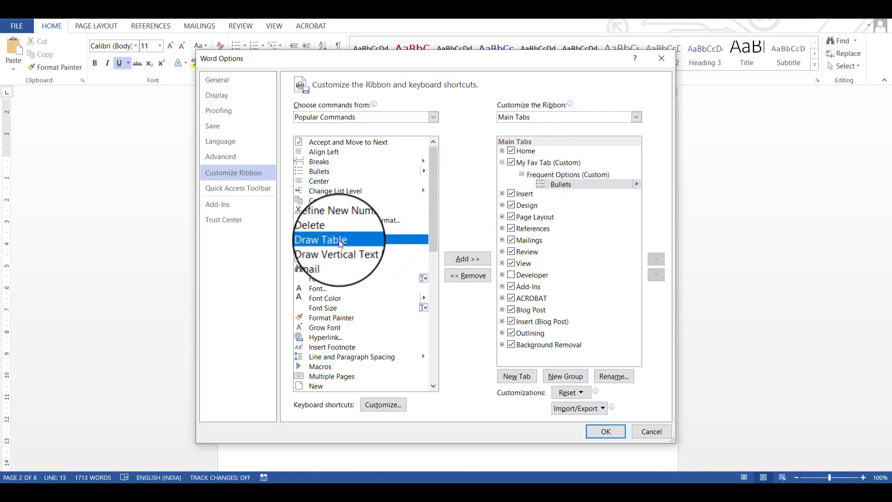
left_click(469, 259)
left_click(335, 259)
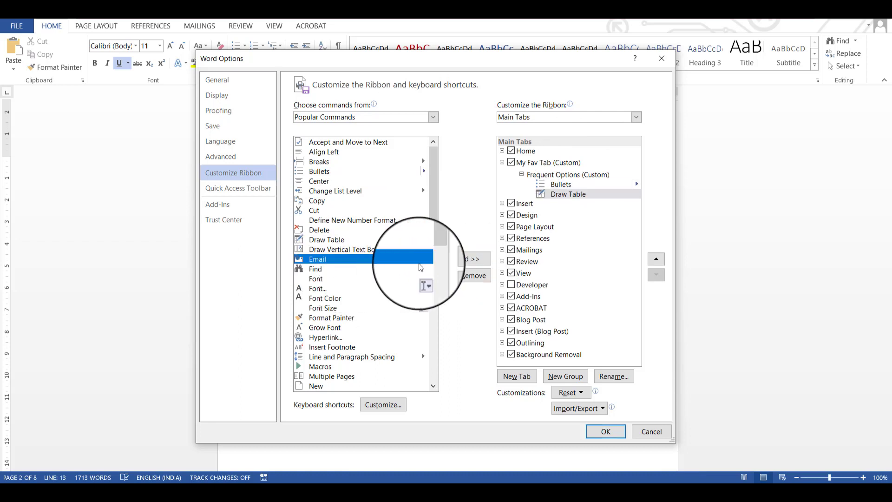
left_click(467, 259)
Step: Add the Font, Grow Font and Multiple Pages commands to the Frequent Options group
left_click(358, 278)
left_click(463, 259)
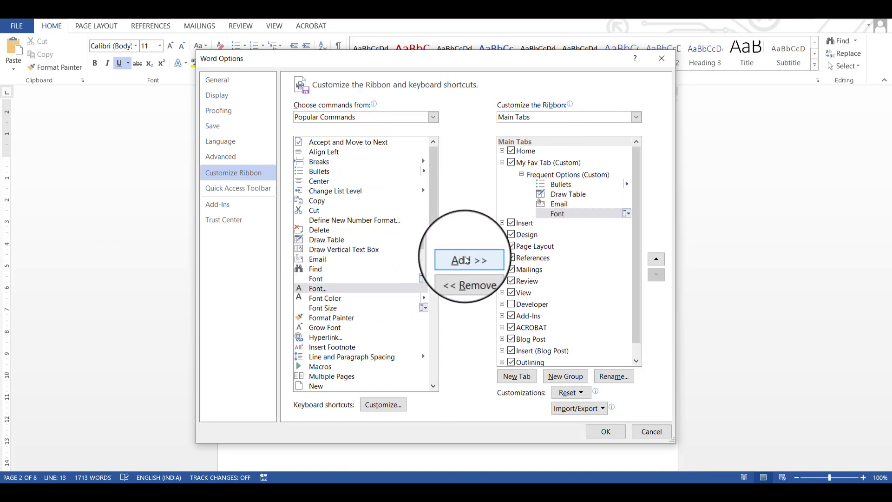
left_click(349, 328)
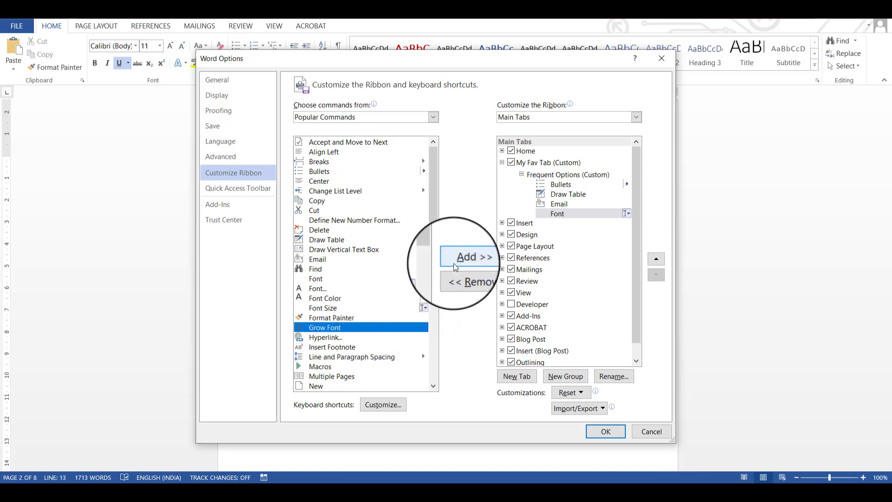
left_click(466, 259)
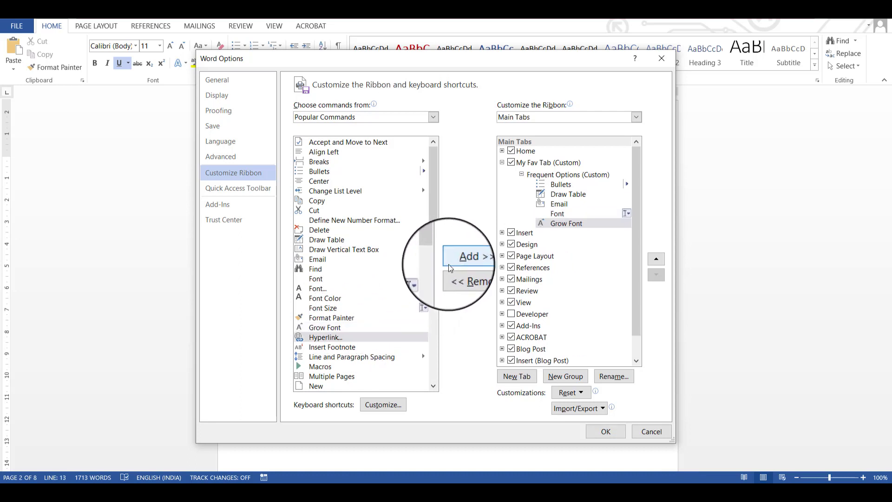
left_click(343, 376)
left_click(467, 258)
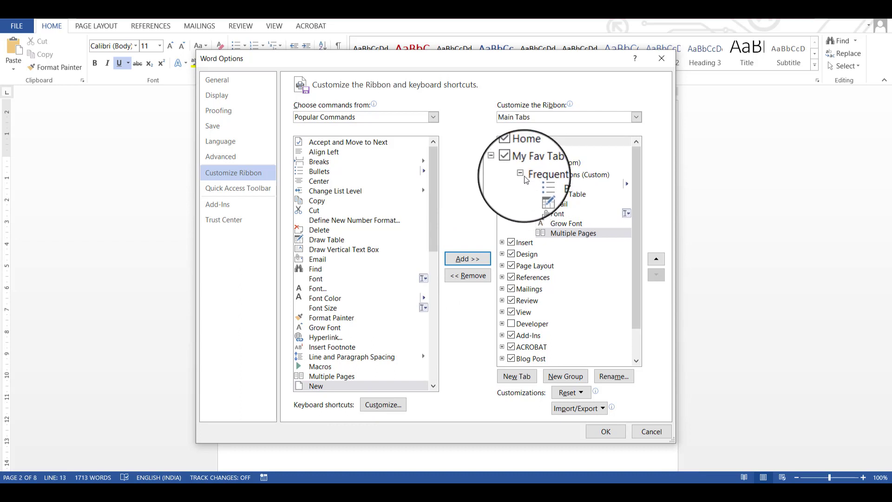
Step: Collapse the Frequent Options group, apply the ribbon customization and display My Fav Tab in the document
left_click(509, 174)
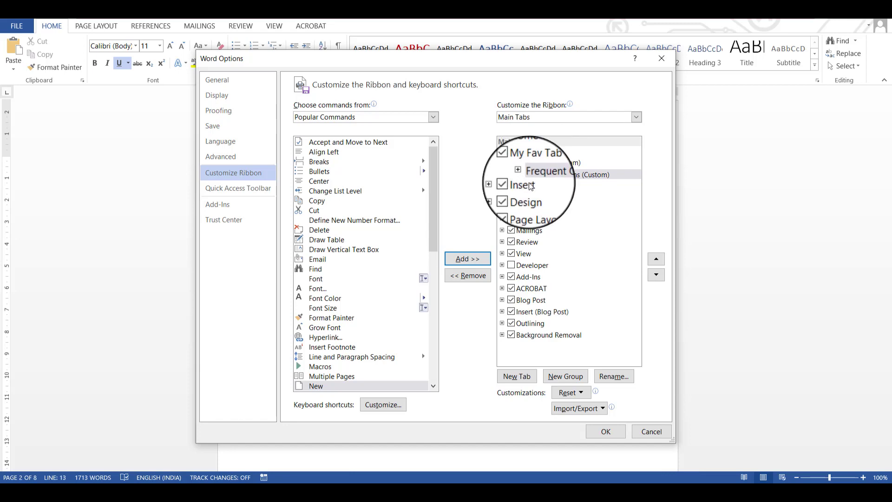
left_click(605, 431)
left_click(104, 29)
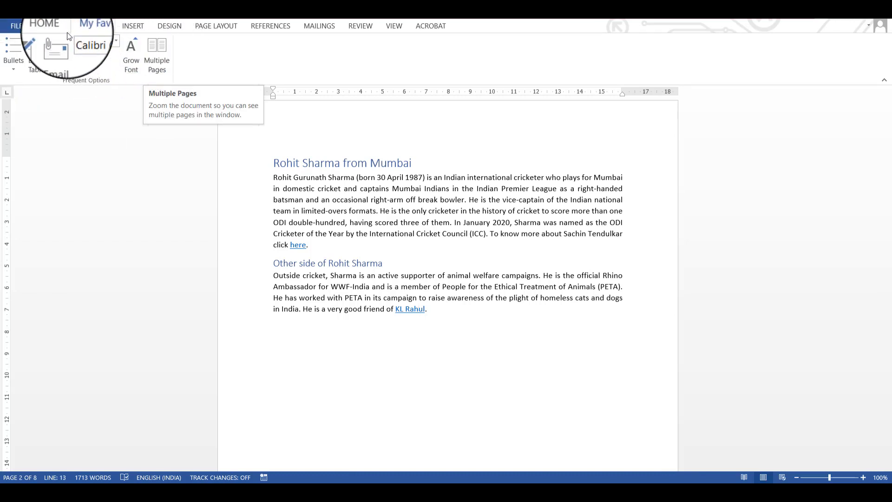
Step: Create a new blank document and display My Fav Tab in it
left_click(57, 24)
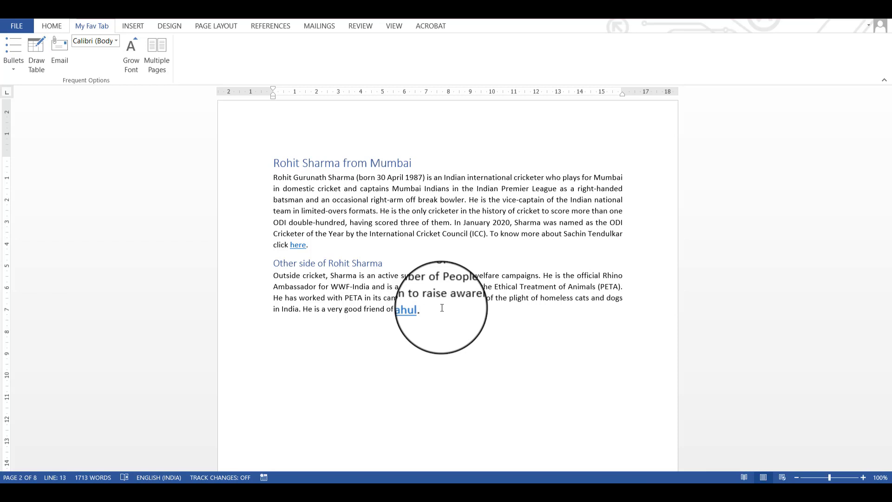
key("ctrl+n")
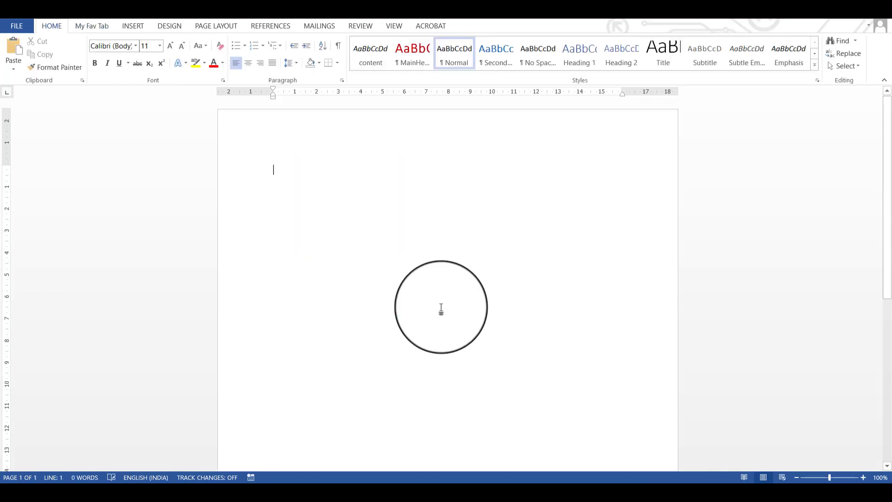
left_click(98, 28)
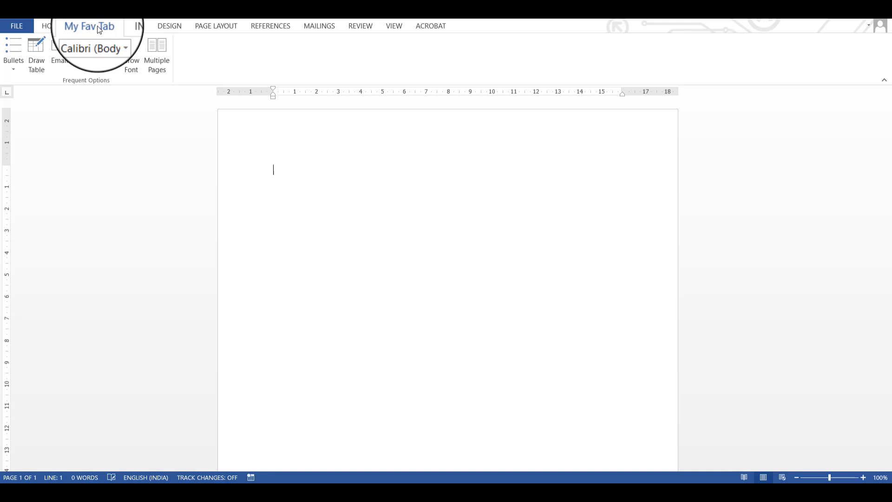
Step: Reset all ribbon and Quick Access Toolbar customizations to the defaults and apply the change
left_click(18, 25)
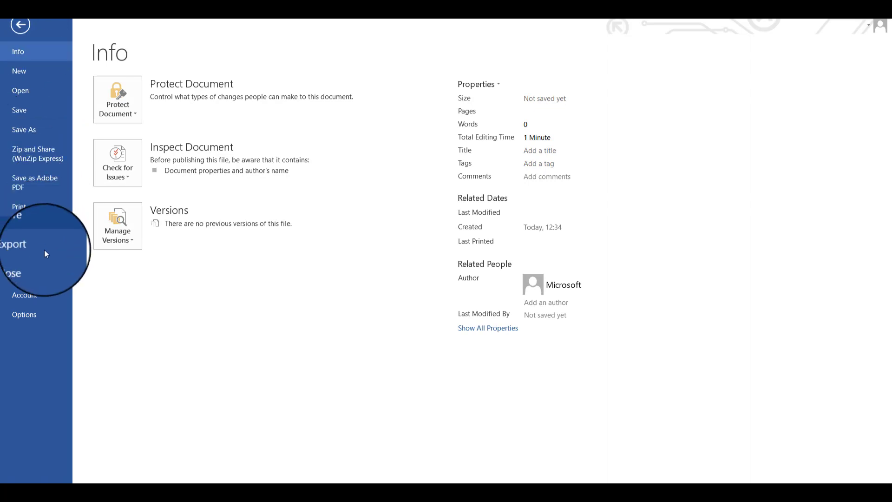
left_click(42, 308)
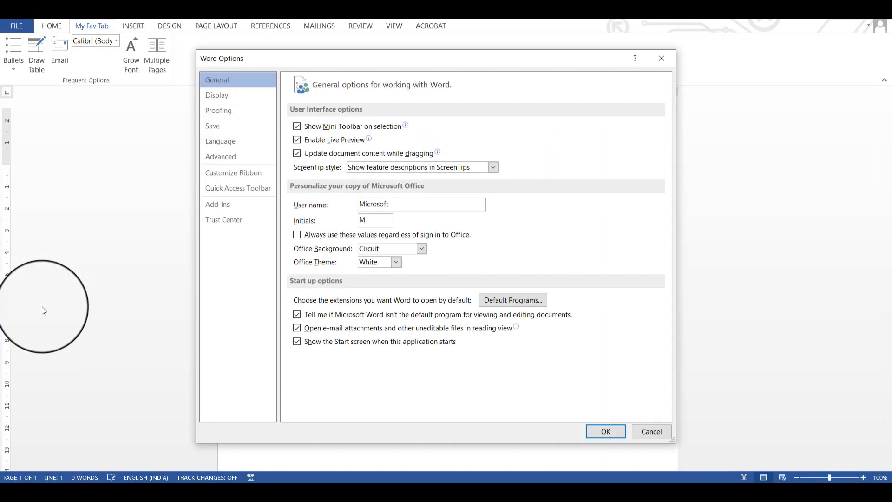
left_click(235, 174)
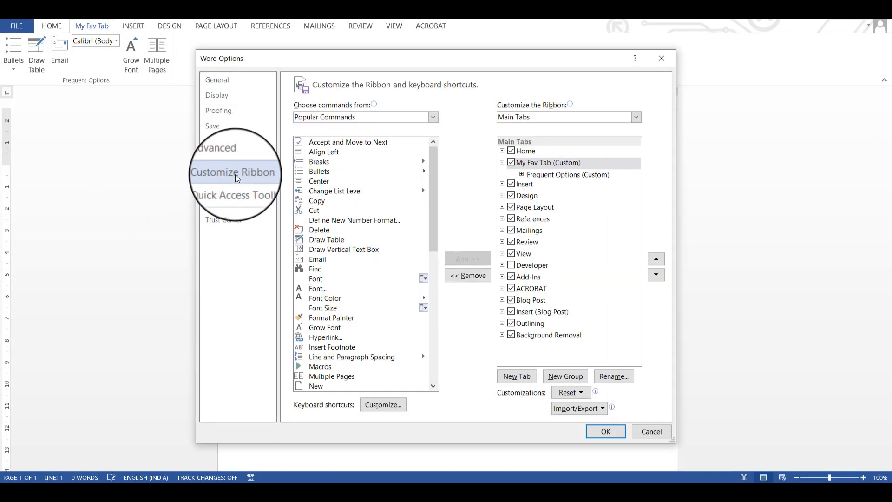
left_click(579, 393)
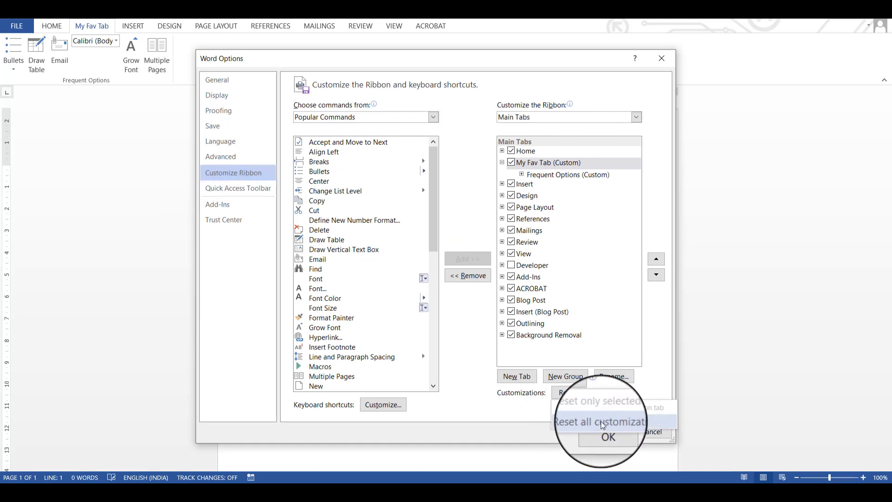
left_click(601, 425)
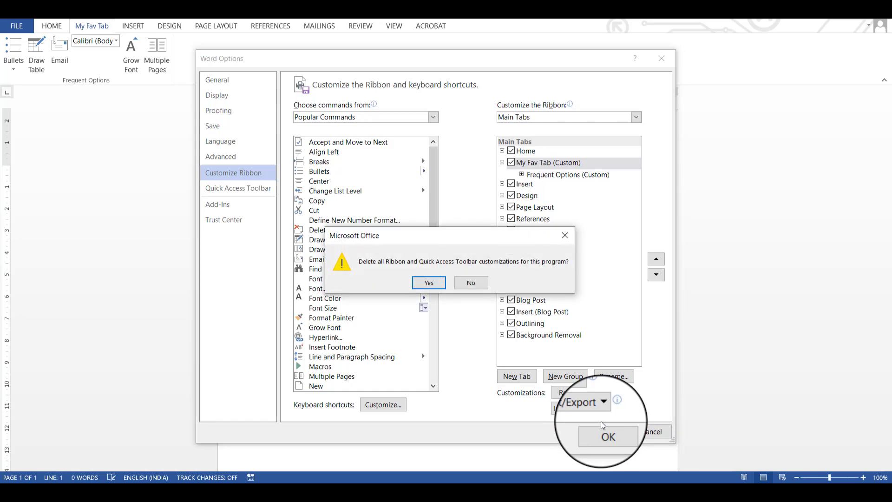
left_click(429, 283)
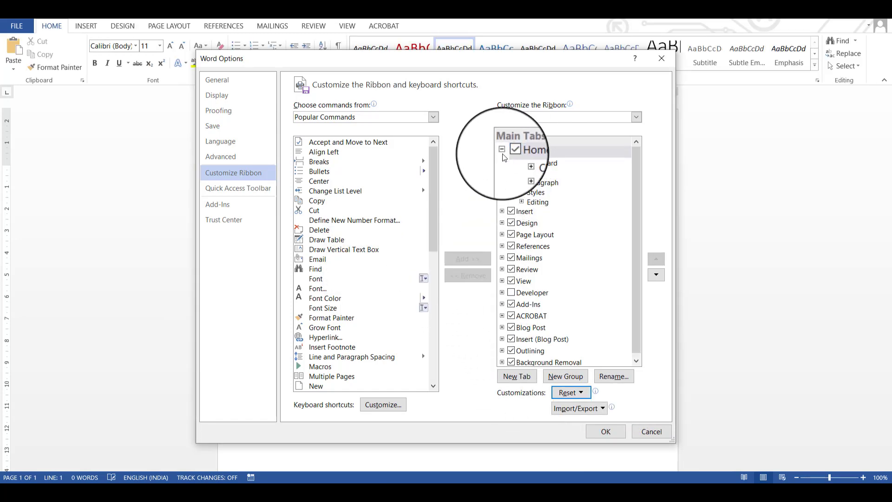
left_click(606, 432)
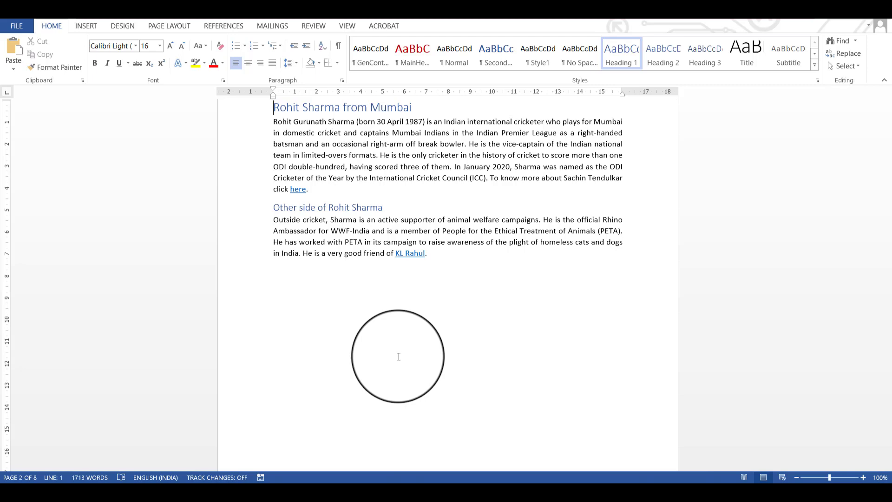
Step: Examine the Title and Tags properties of Sample Document on its Info page
left_click(15, 26)
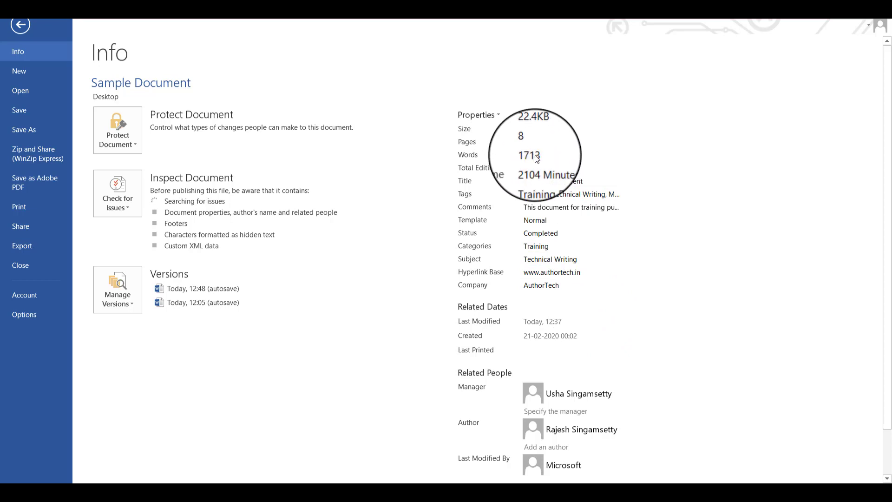
left_click(549, 182)
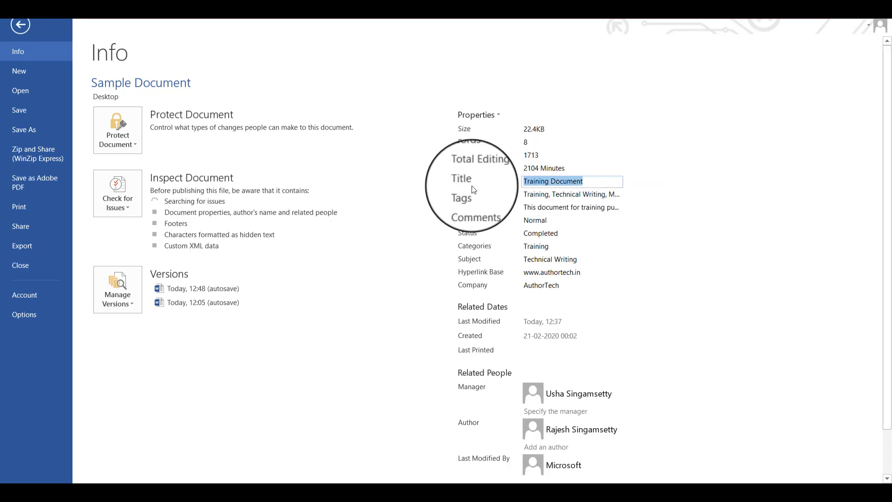
key("Tab")
left_click(573, 207)
left_click(579, 194)
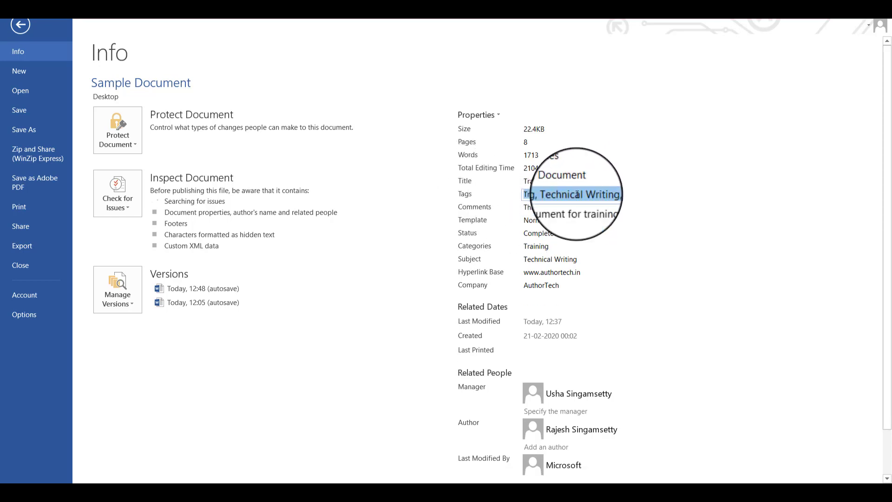
left_click(568, 207)
left_click(591, 182)
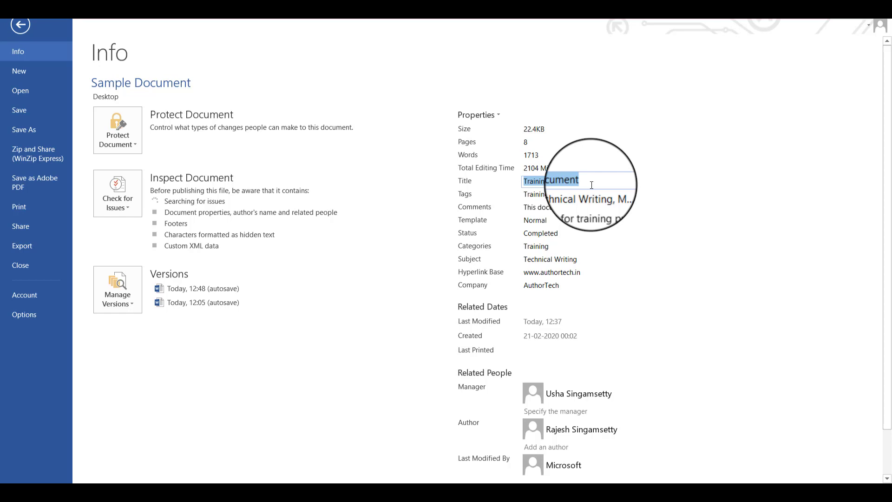
left_click(548, 207)
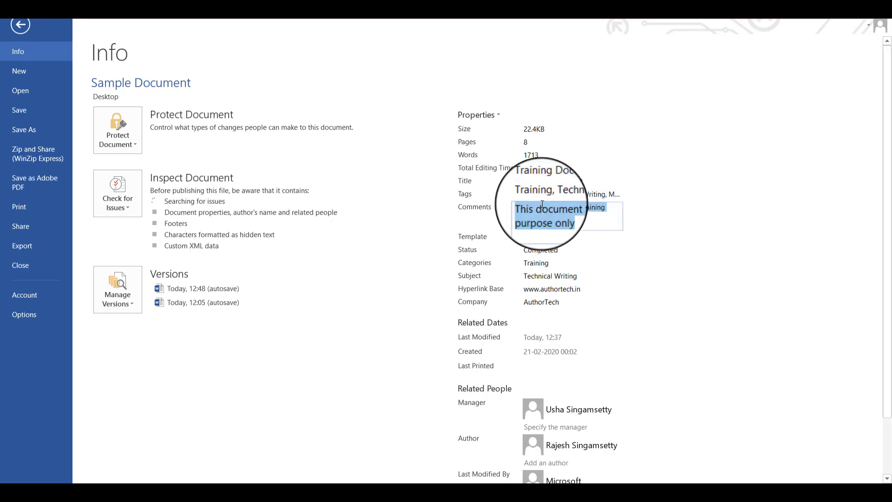
left_click(563, 181)
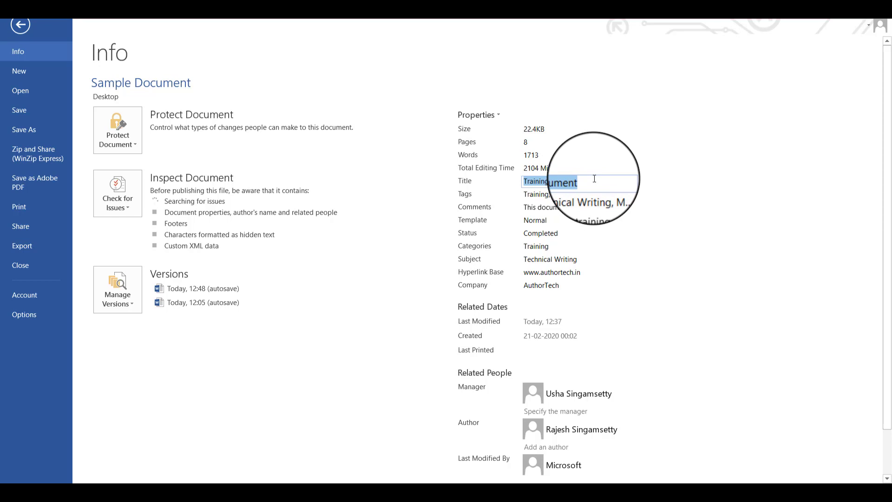
left_click(576, 194)
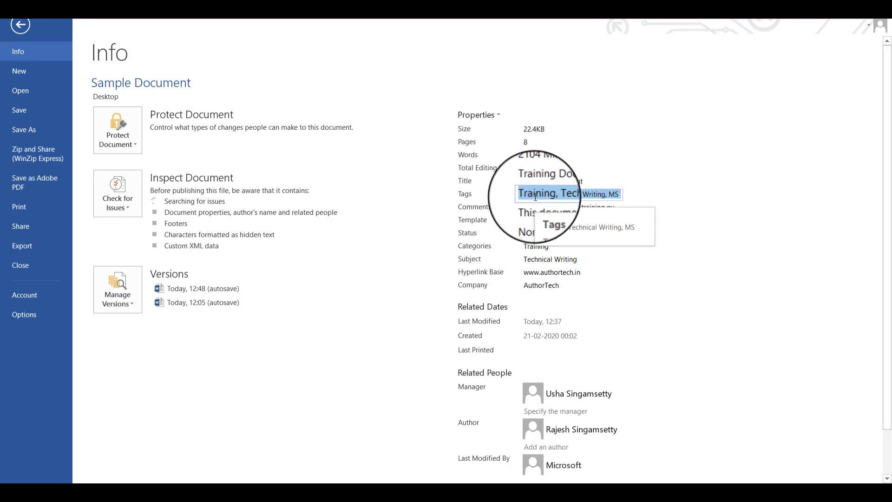
left_click(609, 192)
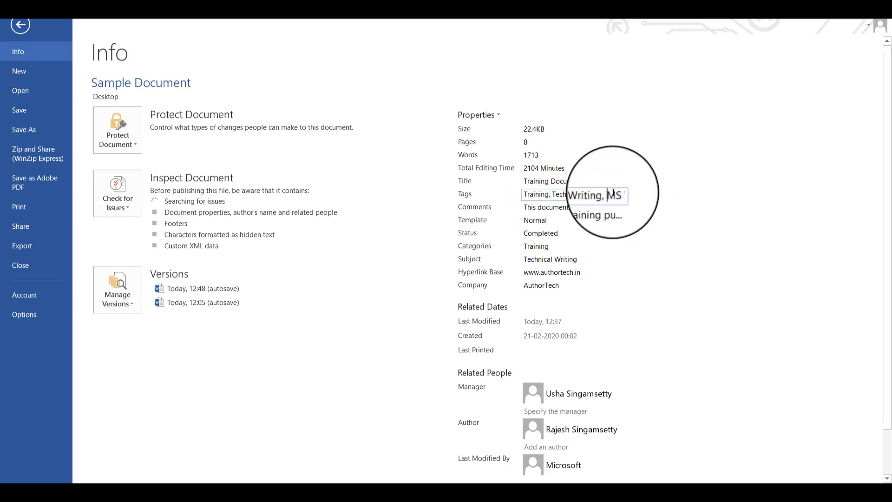
Step: Examine the Comments and Template properties of the document
left_click(535, 208)
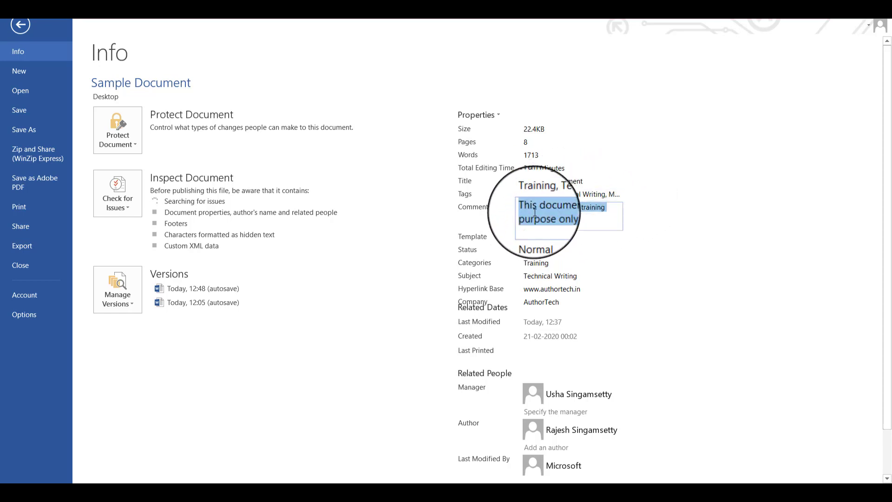
left_click(576, 216)
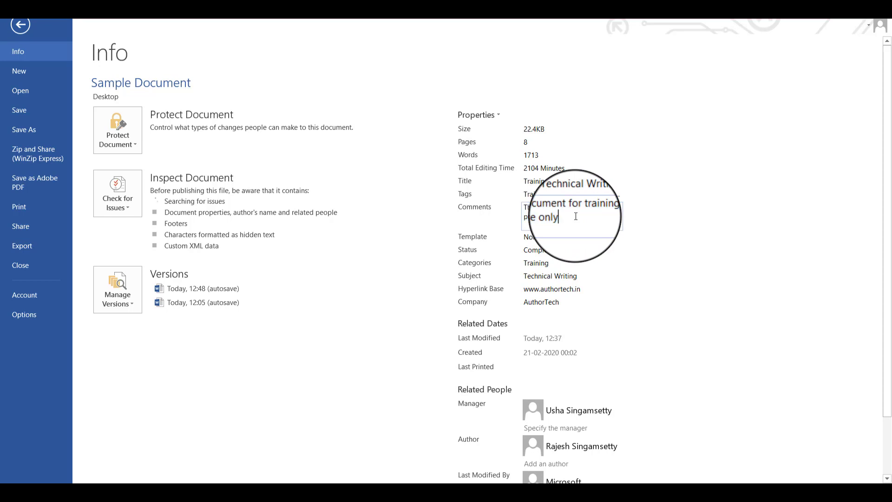
left_click(558, 240)
left_click(566, 208)
left_click(575, 215)
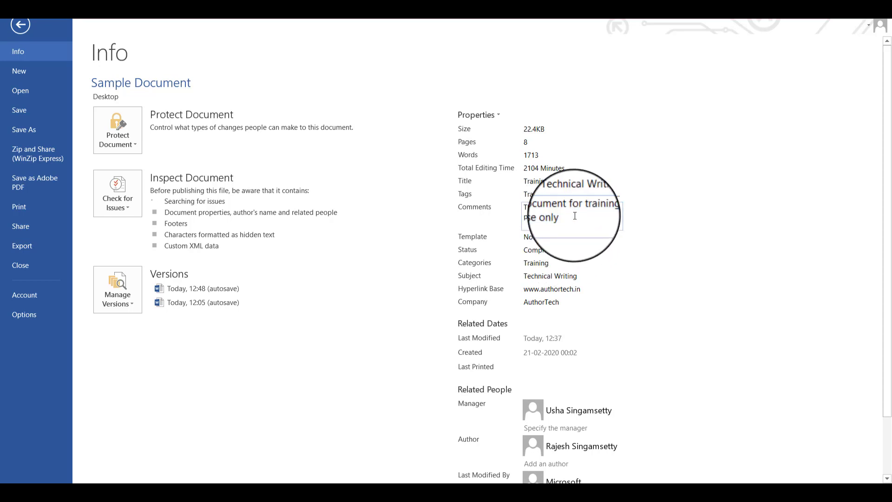
left_click(531, 236)
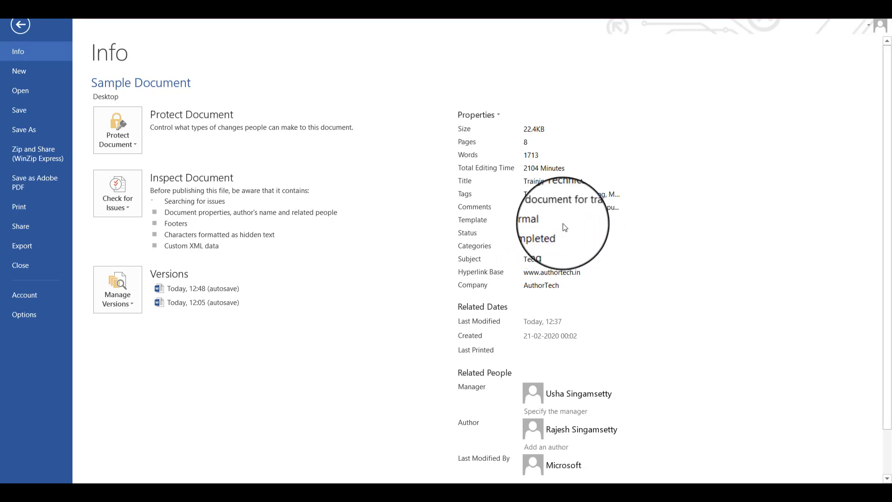
Step: Set the document's Status property to Under Review
left_click(561, 232)
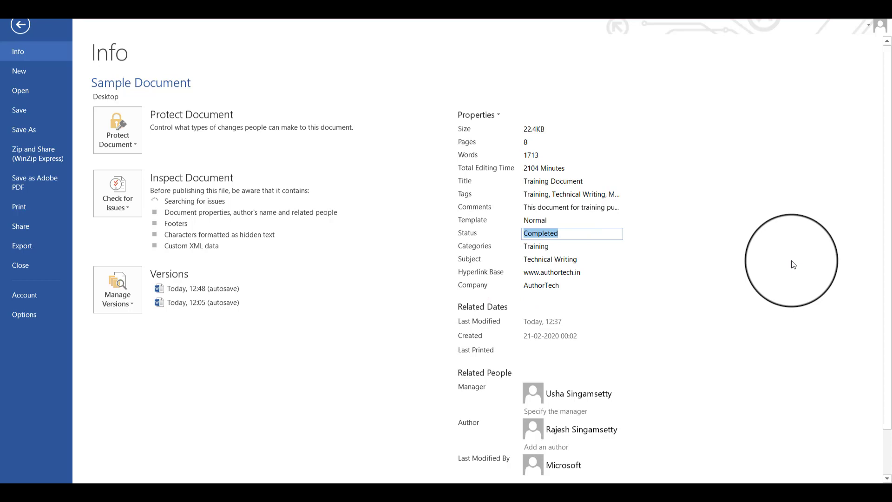
type("Under ")
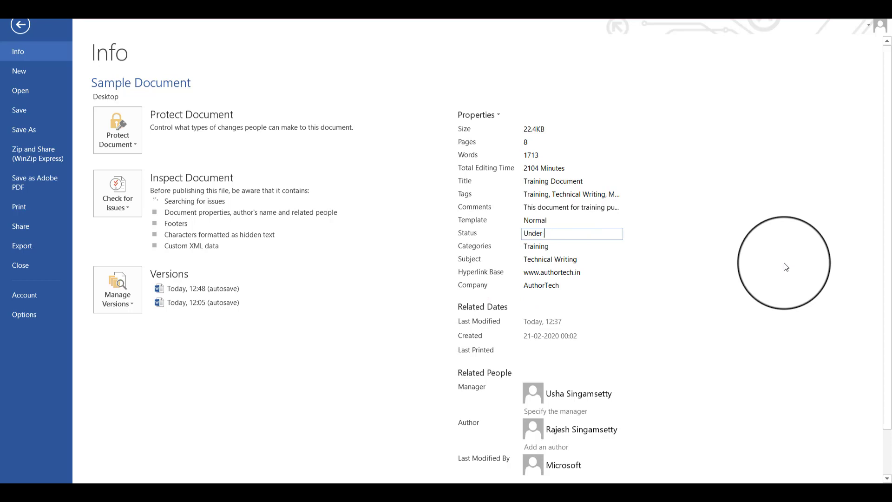
type("Review")
left_click(571, 252)
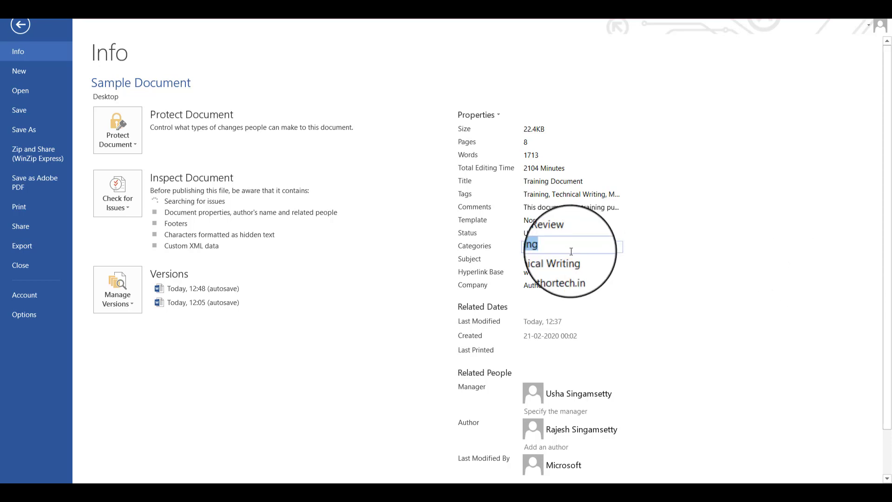
Step: Examine the Subject, Hyperlink Base, Company and Related People properties, and return to the document
left_click(583, 259)
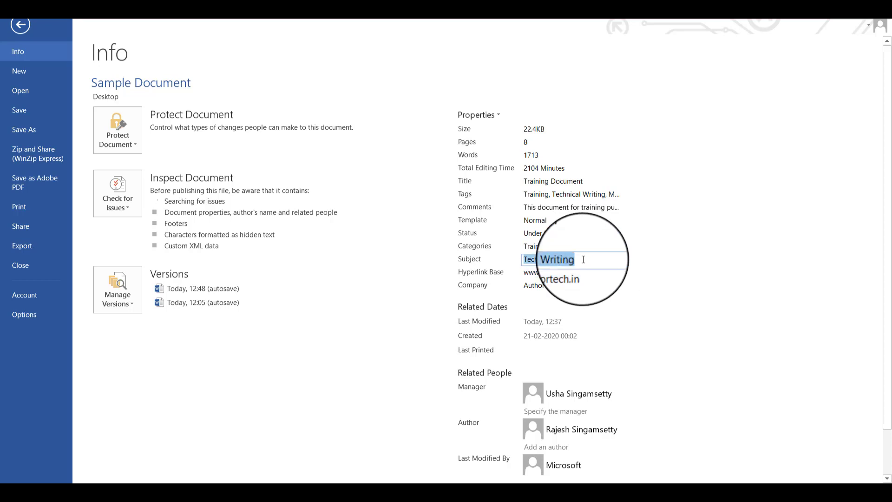
left_click(588, 273)
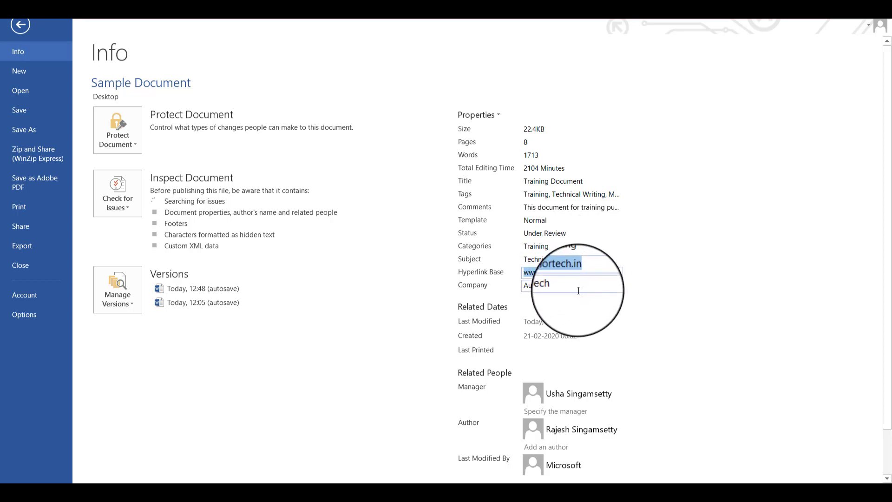
left_click(580, 287)
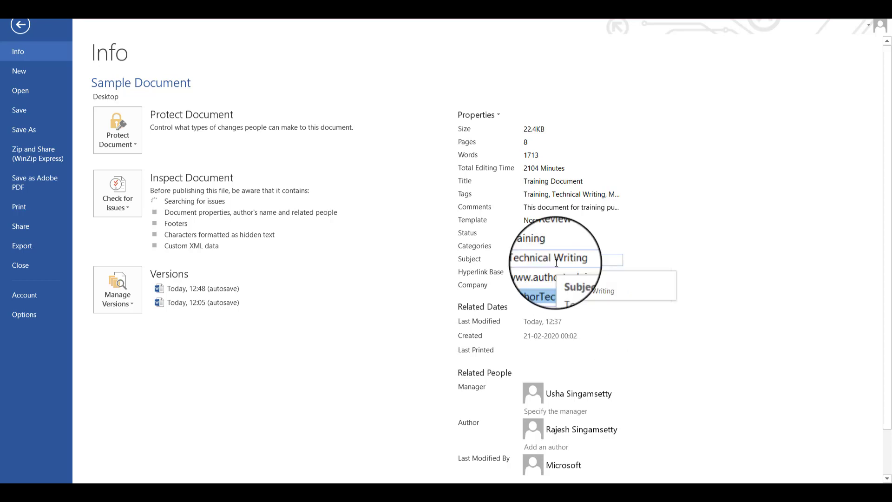
scroll(650, 360, "down", 2)
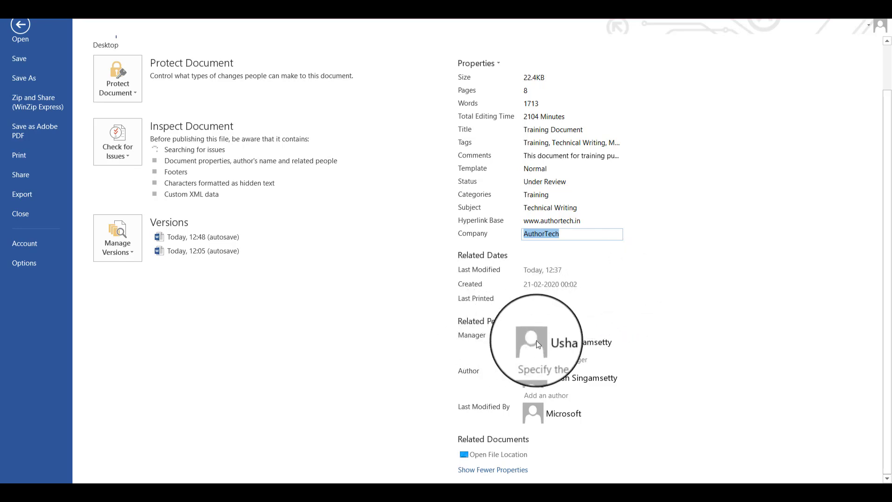
mouse_move(587, 351)
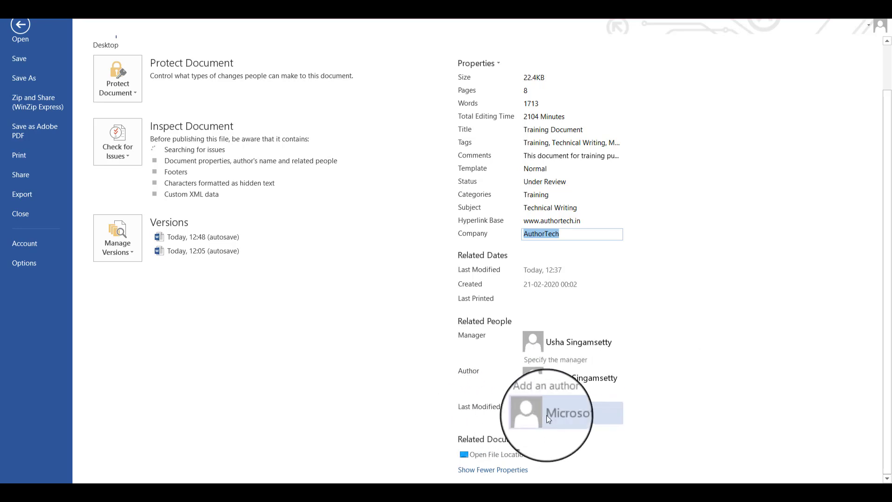
mouse_move(560, 419)
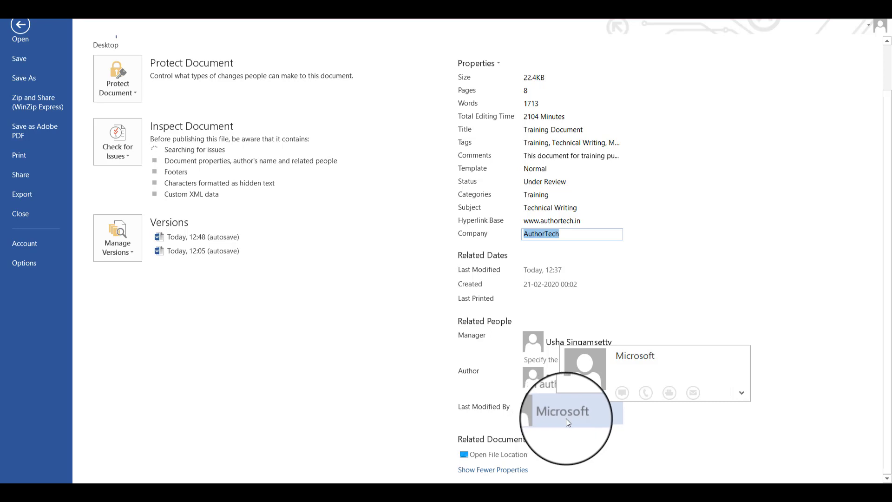
left_click(566, 418)
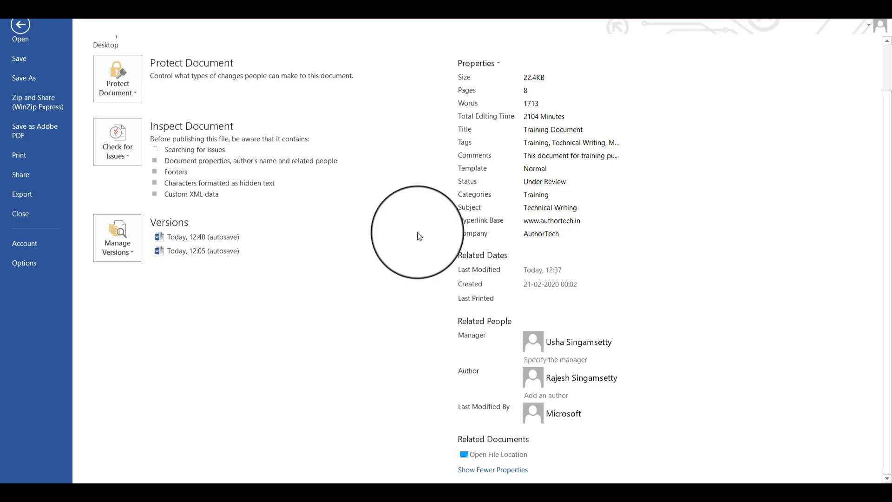
left_click(20, 24)
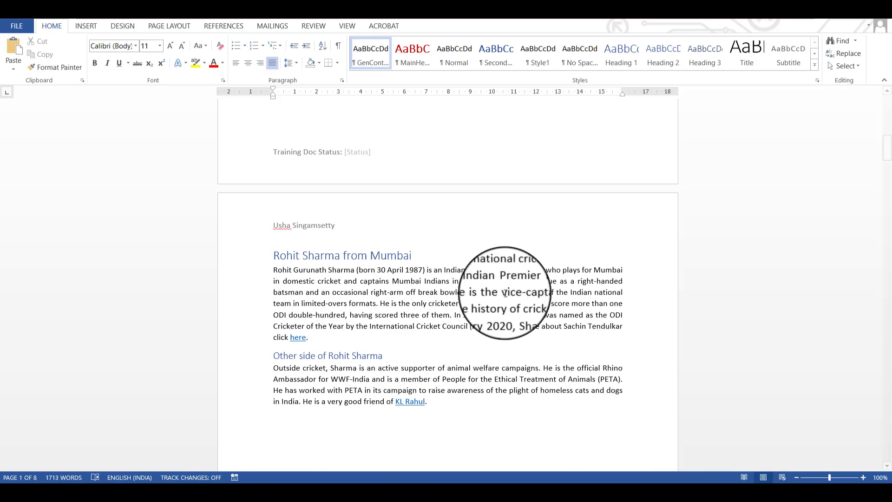
Step: Start a new page before the Rohit Sharma heading and enter Document Author, Document Manager, Document Status and Document Title on separate lines
left_click(316, 243)
key("ctrl+Return")
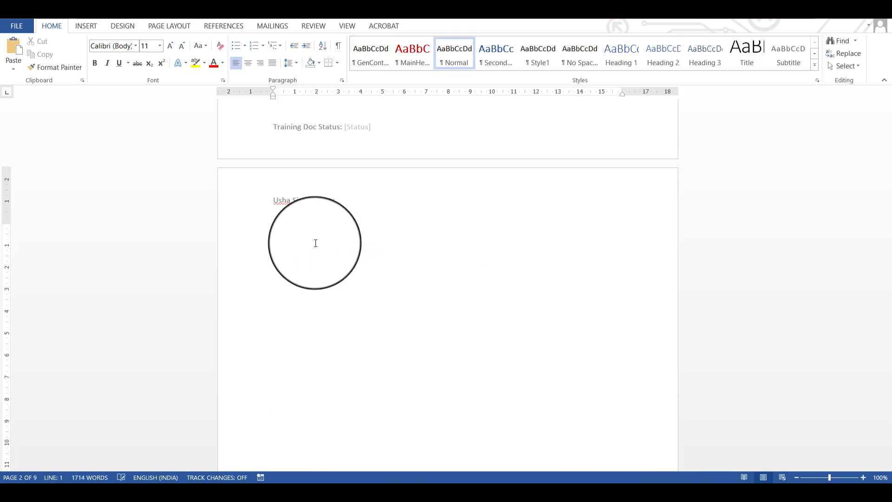
type("Document Auth")
type("or")
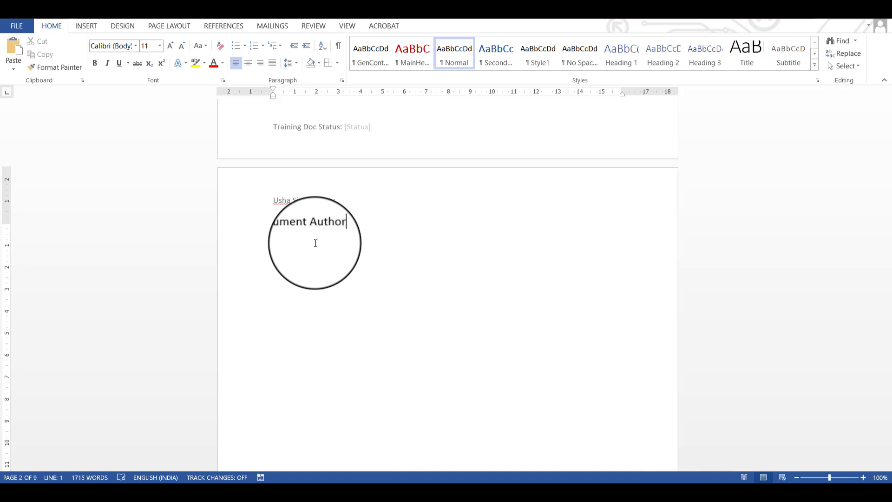
type("Document ")
type("Manager")
key("Return")
type("Document")
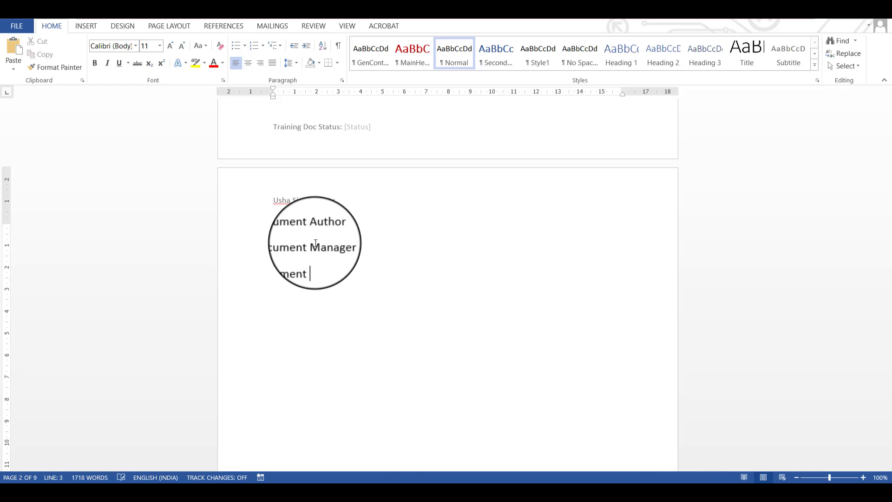
type(" Status")
key("Return")
type("Document Title")
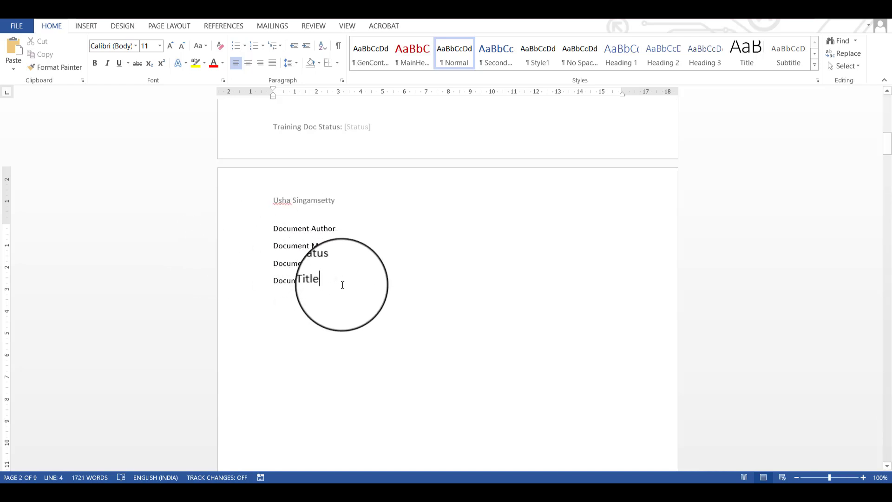
Step: Convert the four document label lines into a single-column table with one row per label
left_click_drag(343, 292, 255, 229)
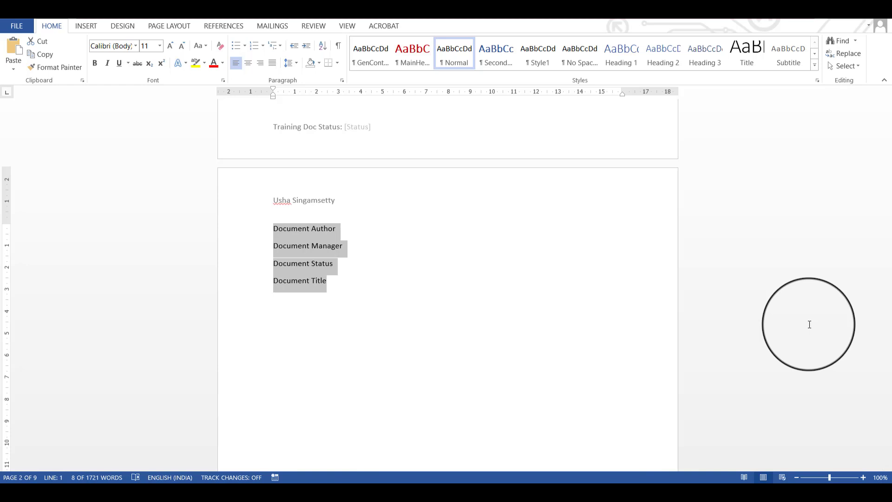
key("alt+a")
key("i")
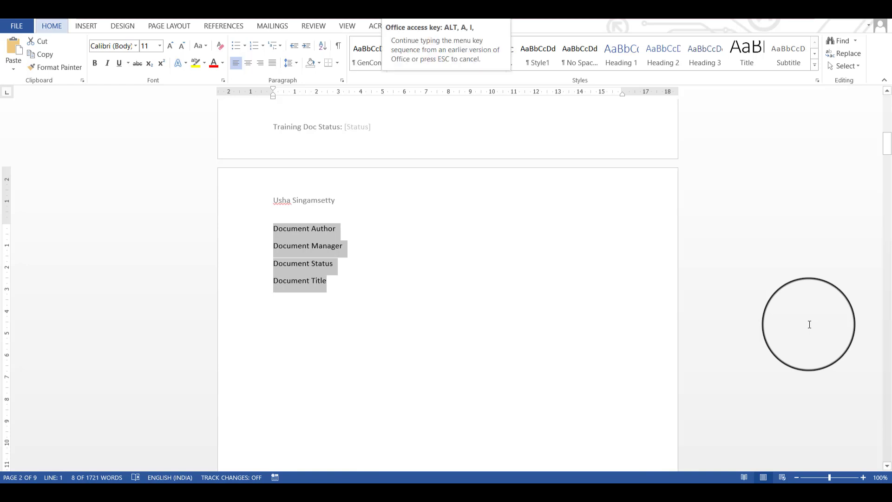
key("t")
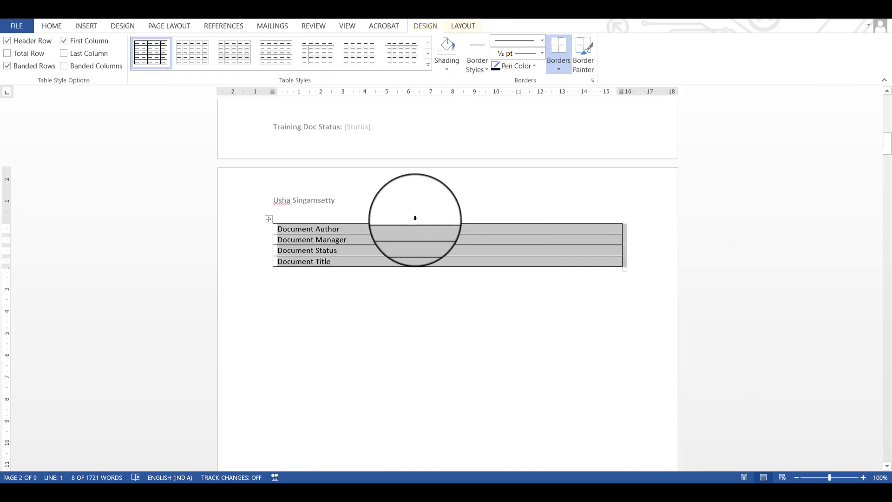
Step: Add an empty column to the right of the table's labels and narrow the label column
right_click(270, 219)
mouse_move(354, 286)
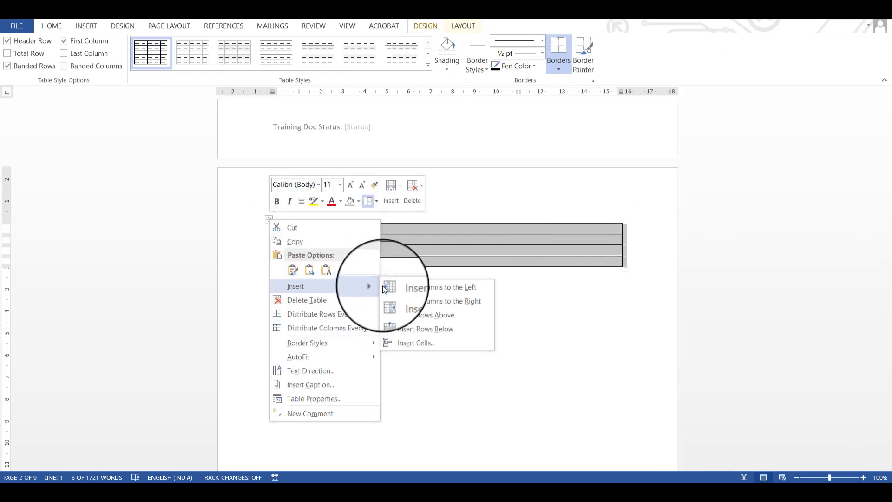
left_click(431, 304)
left_click(431, 306)
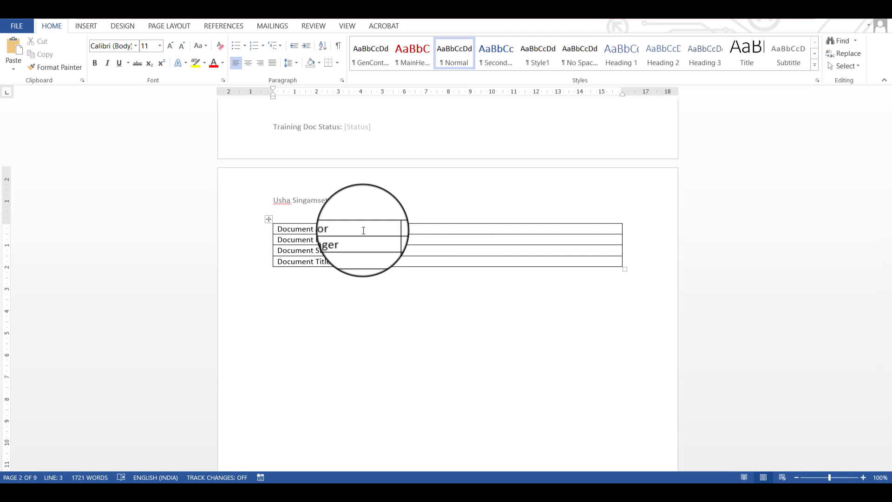
Step: Insert the Author document property in the empty cell beside Document Author
left_click(430, 230)
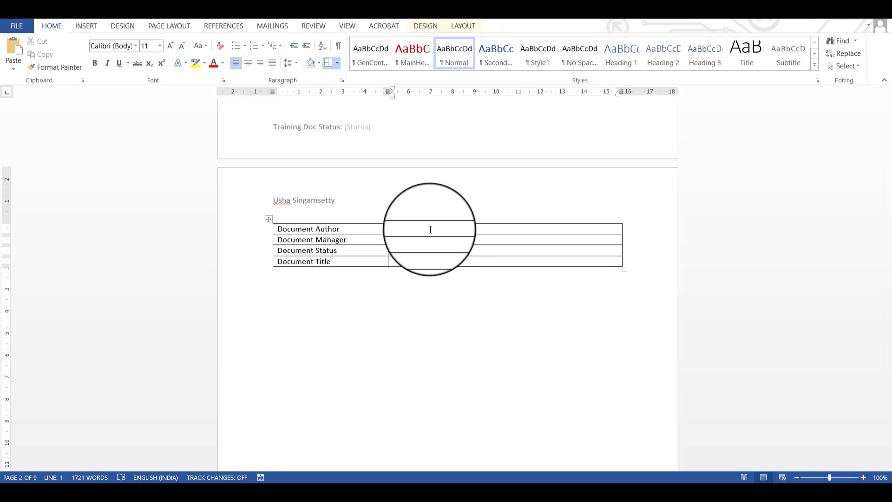
left_click(123, 26)
left_click(86, 28)
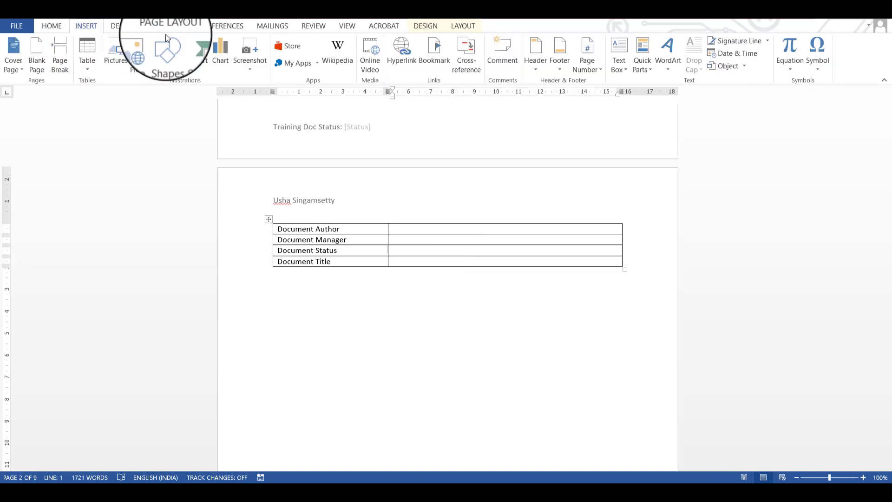
left_click(643, 63)
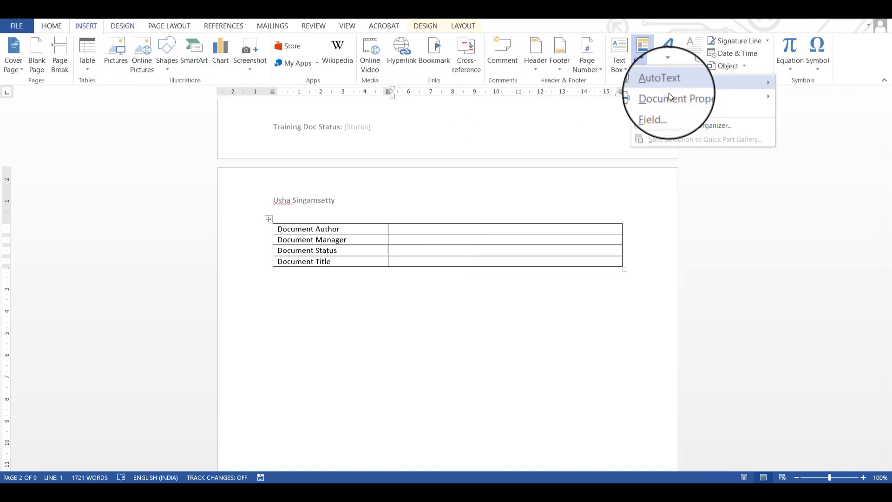
mouse_move(690, 99)
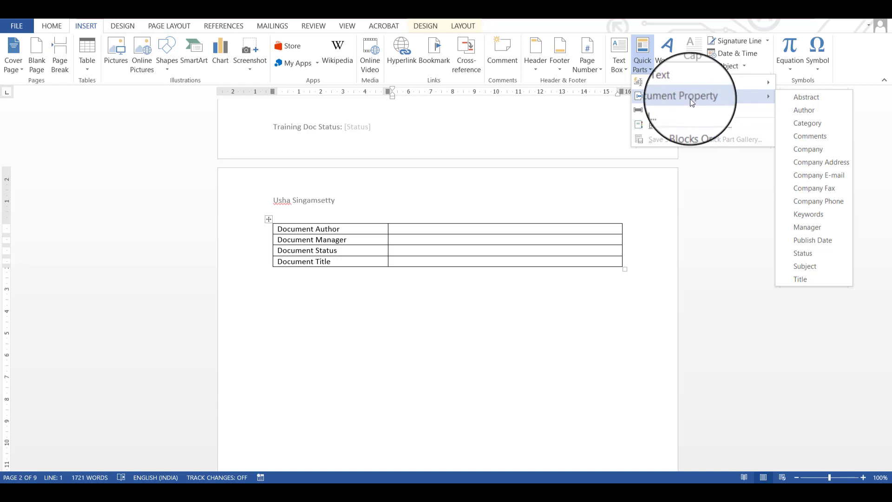
left_click(805, 113)
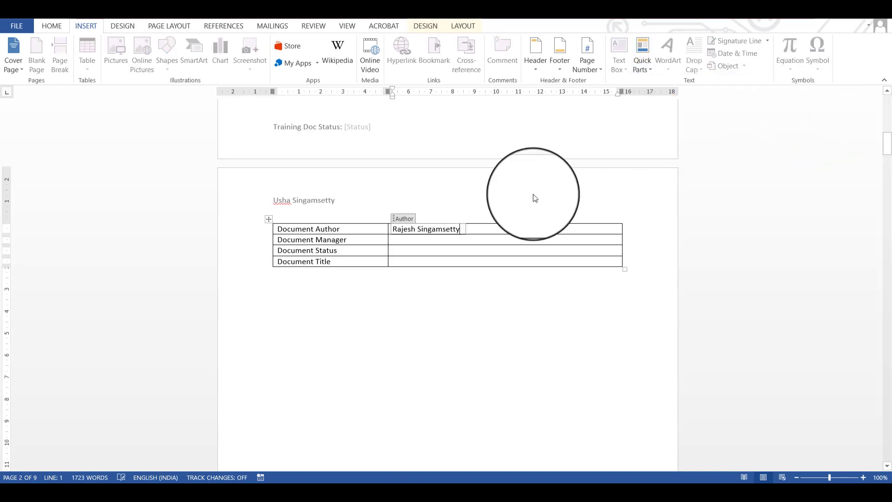
Step: Insert the Manager document property in the empty cell beside Document Manager
left_click(442, 242)
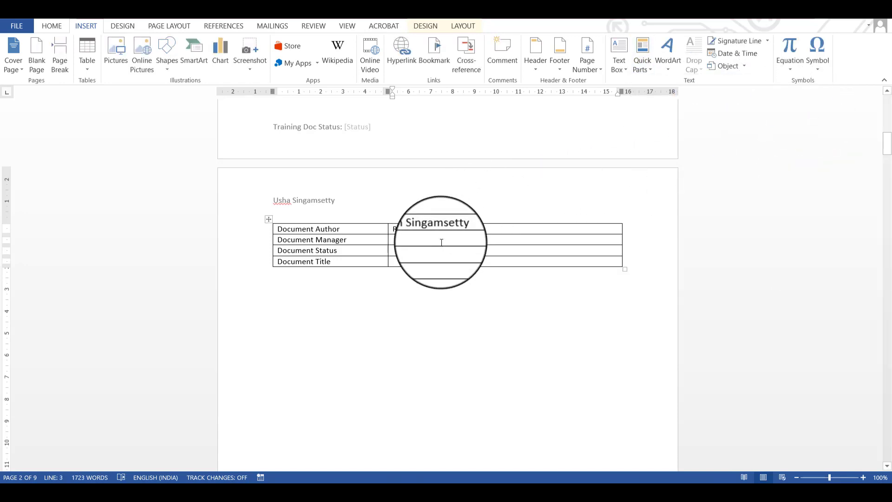
left_click(646, 66)
mouse_move(678, 96)
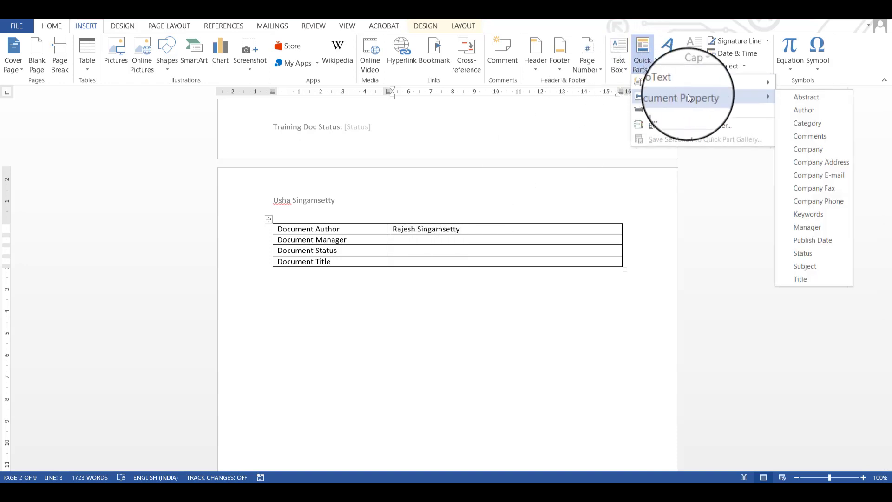
left_click(827, 226)
Step: Insert the Status document property in the empty cell beside Document Status
left_click(403, 251)
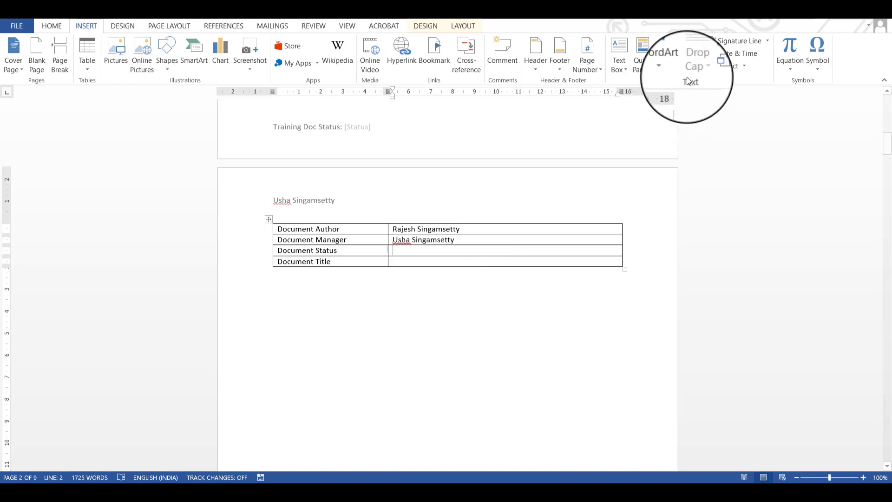
left_click(644, 66)
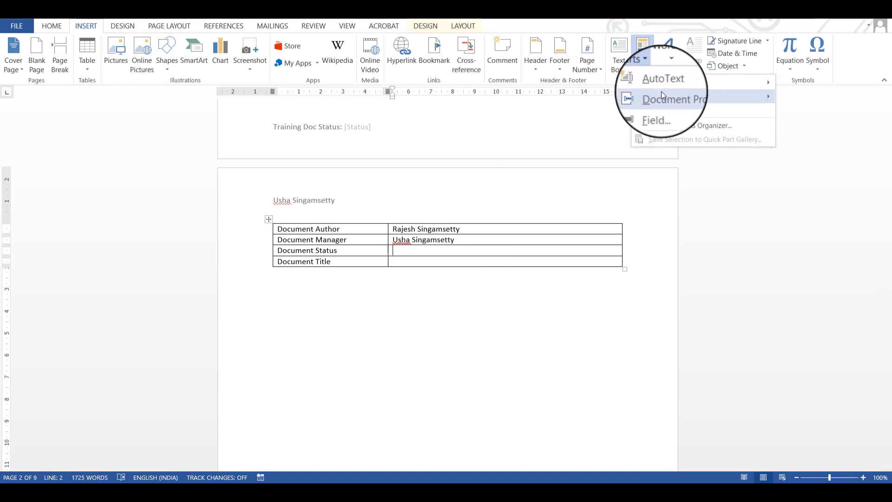
mouse_move(662, 93)
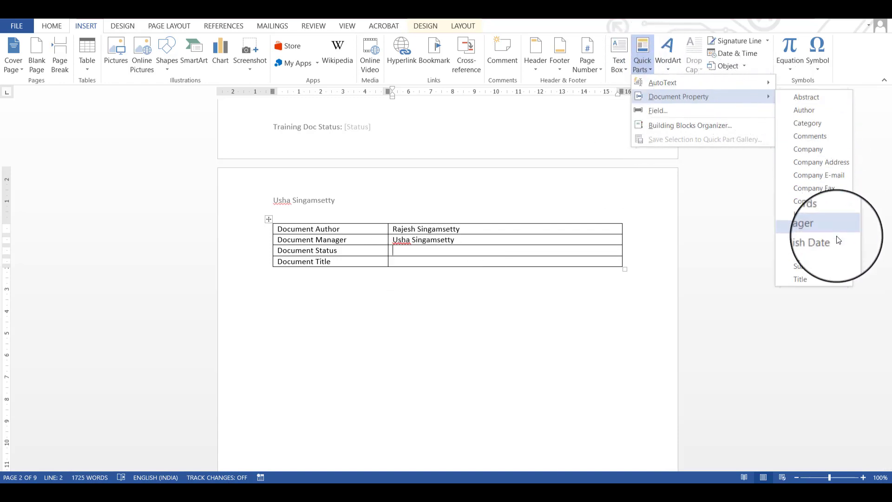
left_click(826, 255)
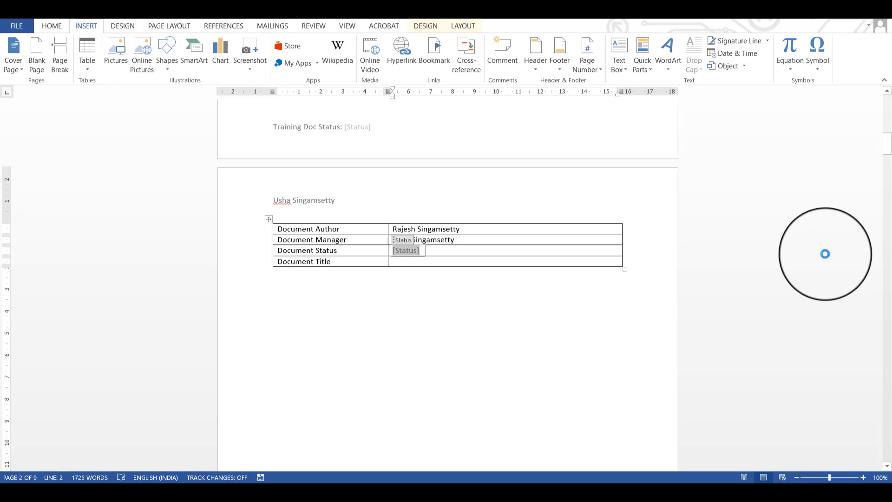
Step: Insert the Title document property in the empty cell beside Document Title
left_click(422, 262)
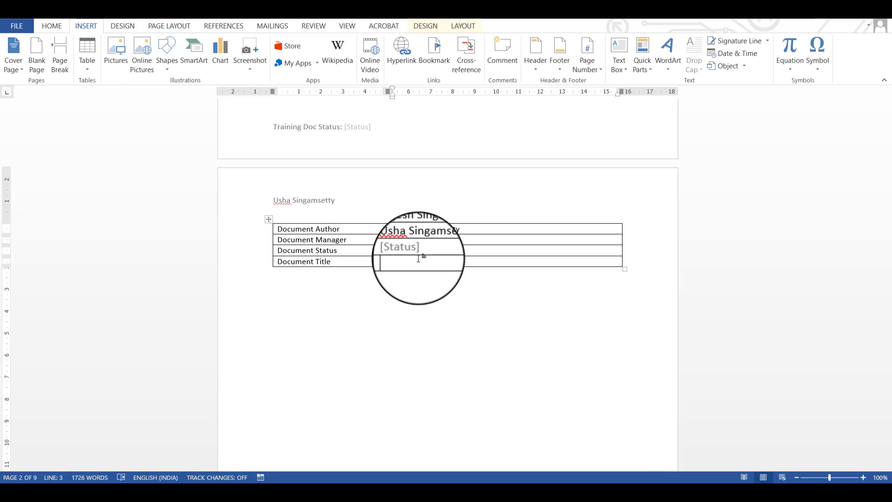
left_click(641, 70)
mouse_move(663, 96)
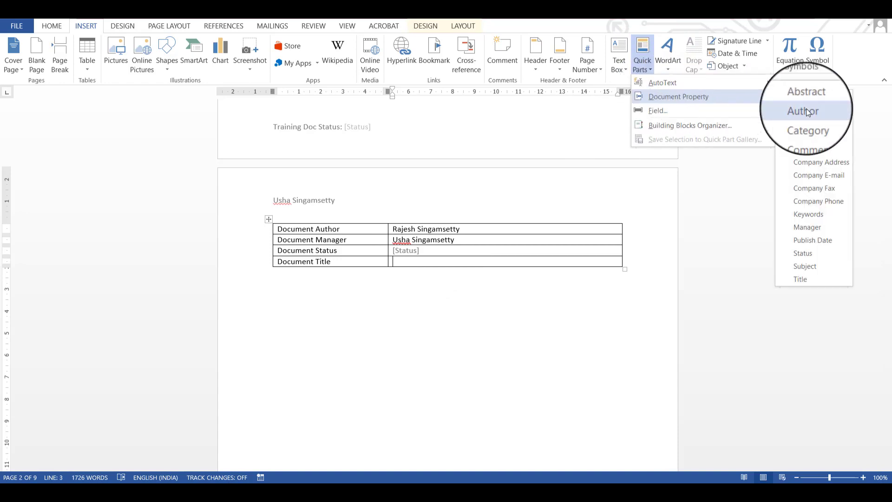
left_click(821, 278)
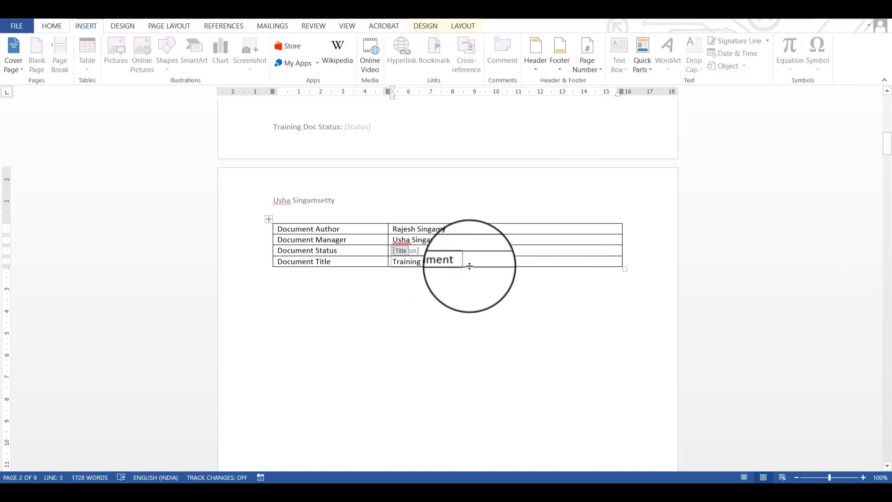
Step: Set the document's Status property to Under Construction on the Info page and return to the document below the table
left_click(481, 247)
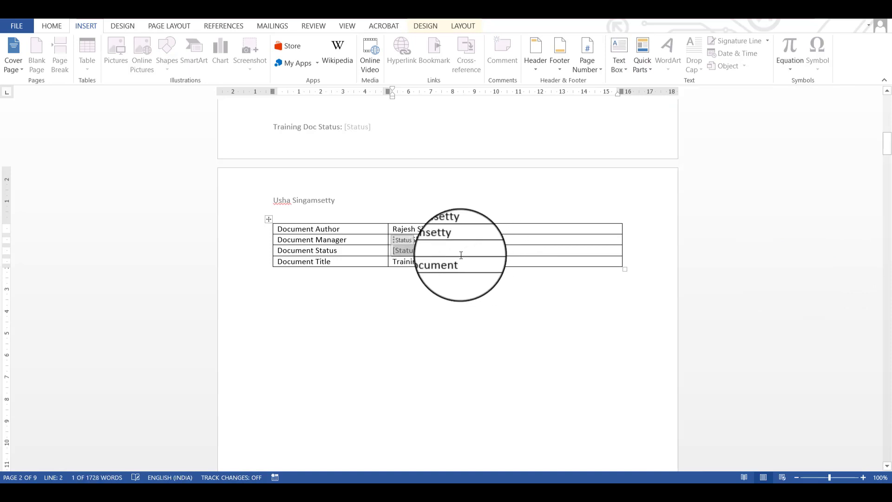
left_click(18, 27)
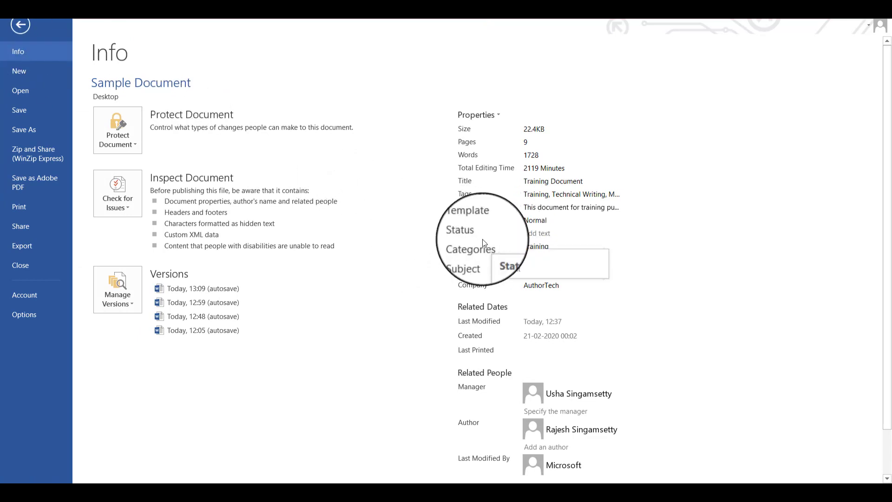
left_click(562, 233)
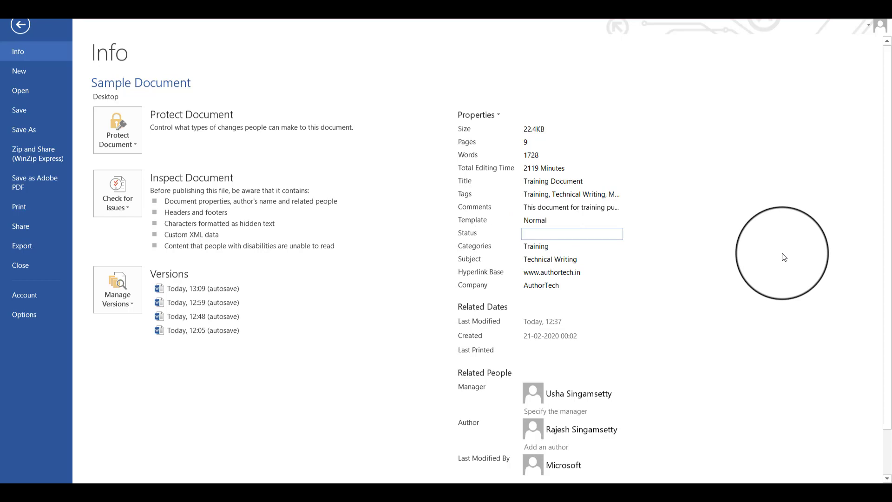
type("Under Constructions")
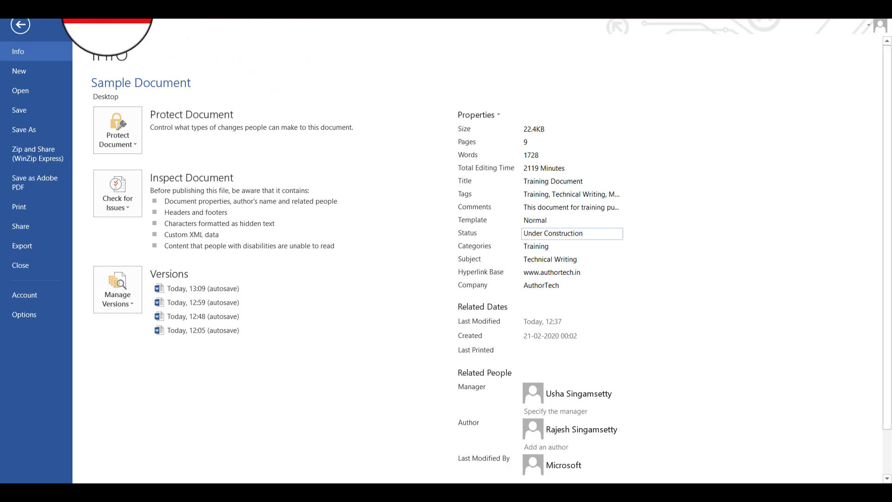
left_click(14, 27)
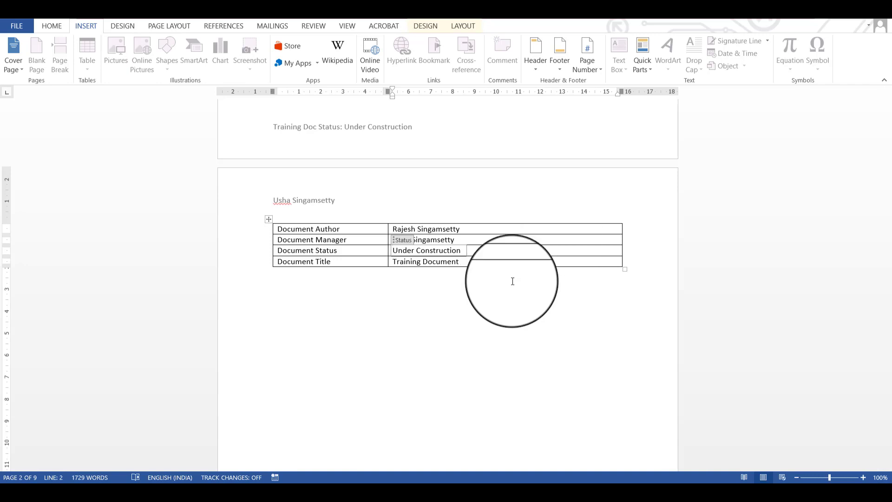
left_click(431, 322)
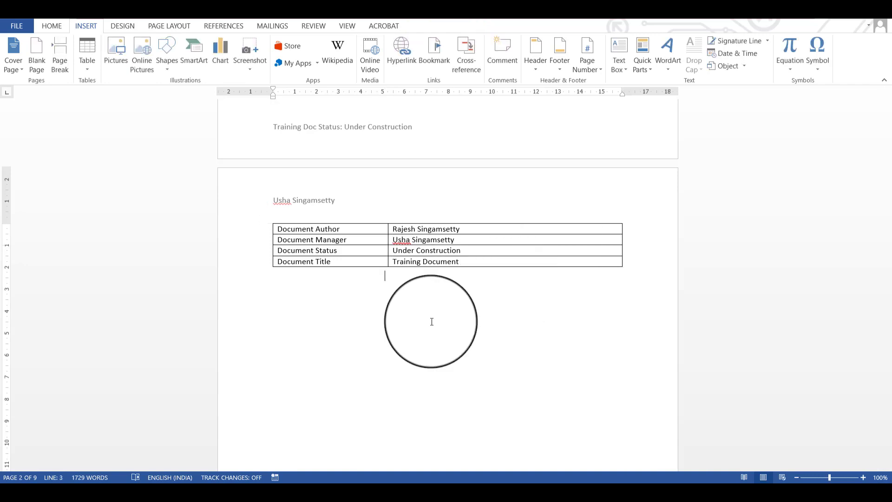